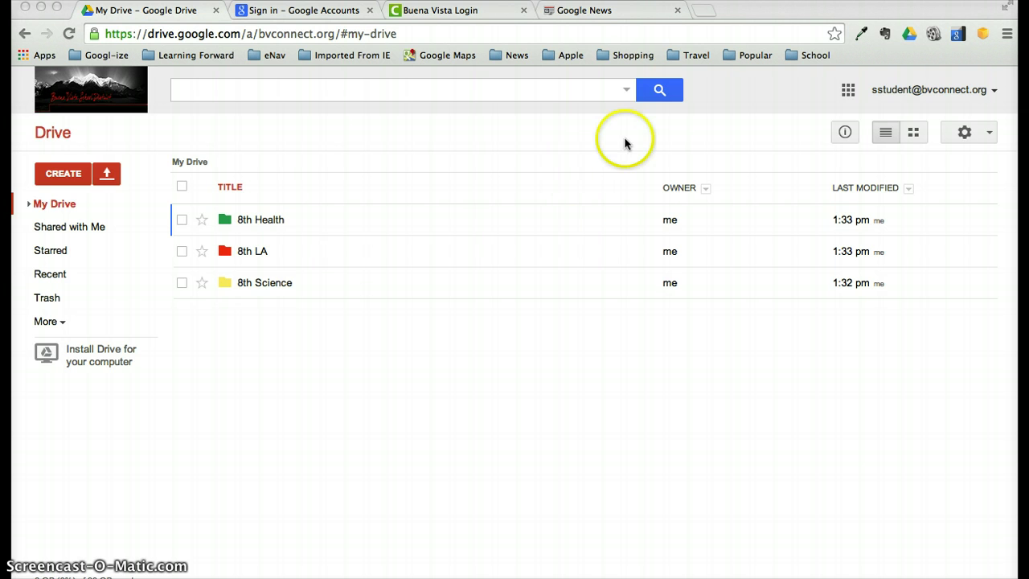
# Open Google Sites from the Drive apps panel, showing an empty sites list.
pyautogui.click(849, 97)
pyautogui.click(849, 97)
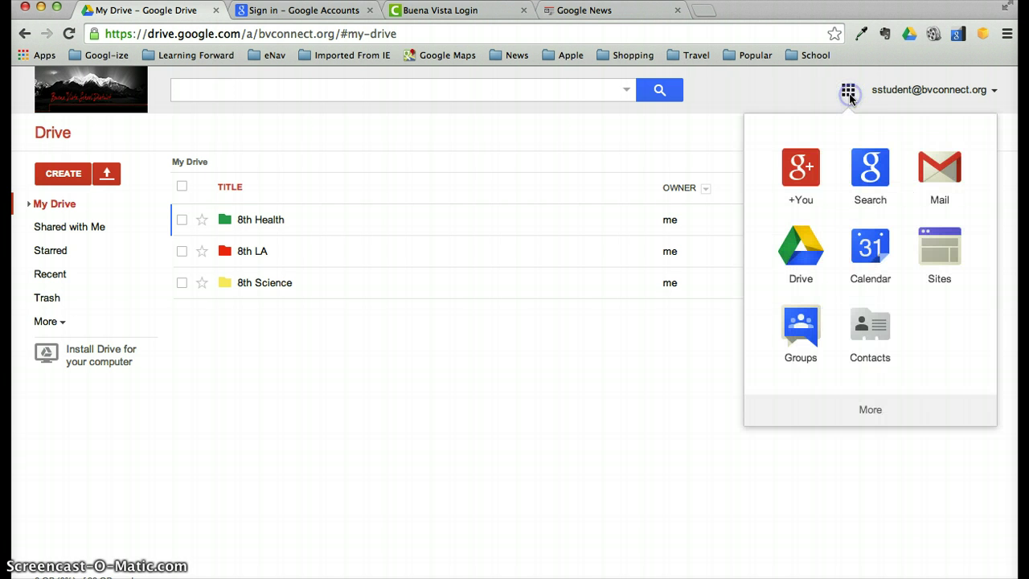
pyautogui.click(930, 246)
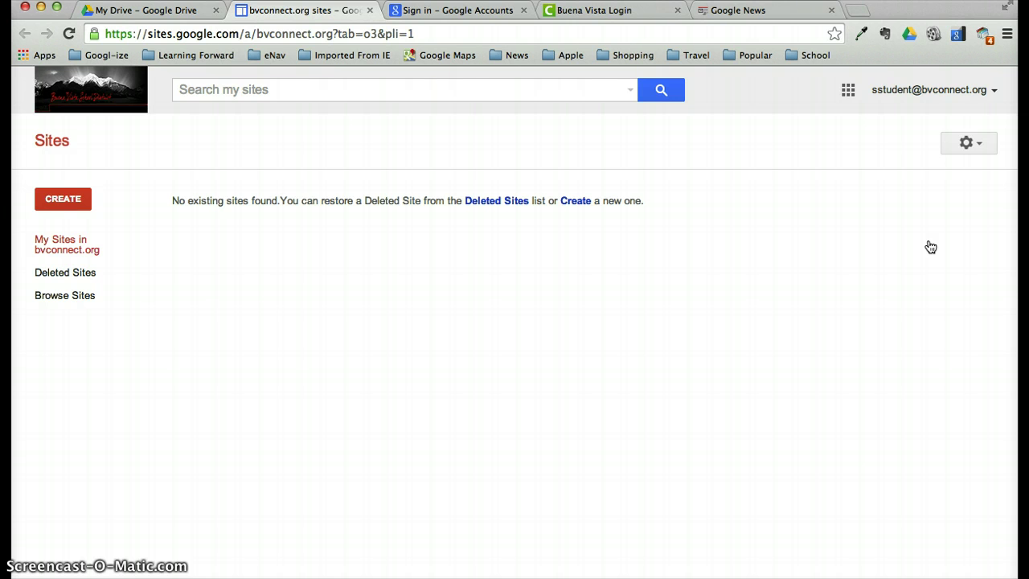
# Start a new site, preview the Schools & education templates, then close the gallery keeping Blank.
pyautogui.click(68, 201)
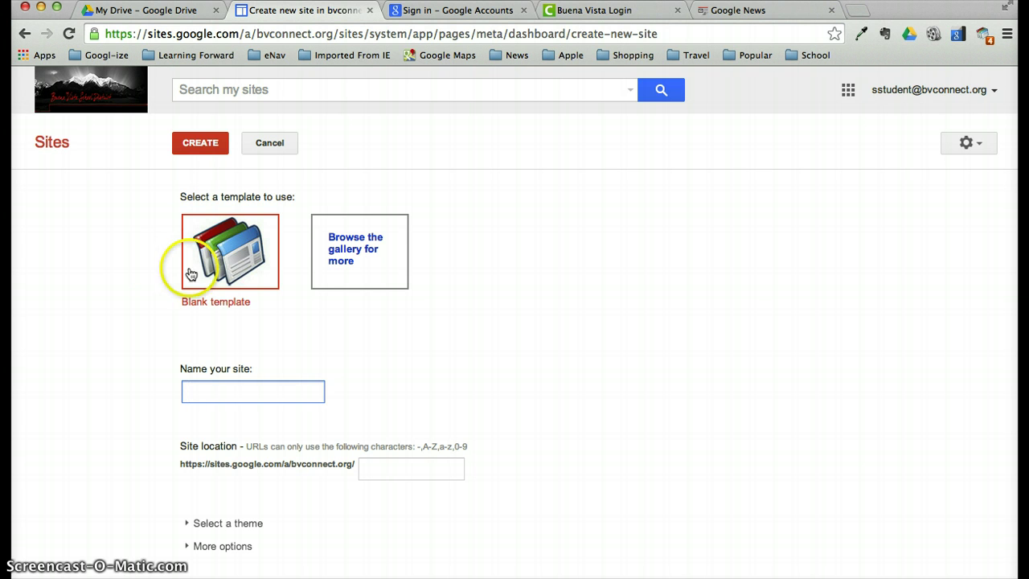
pyautogui.click(355, 252)
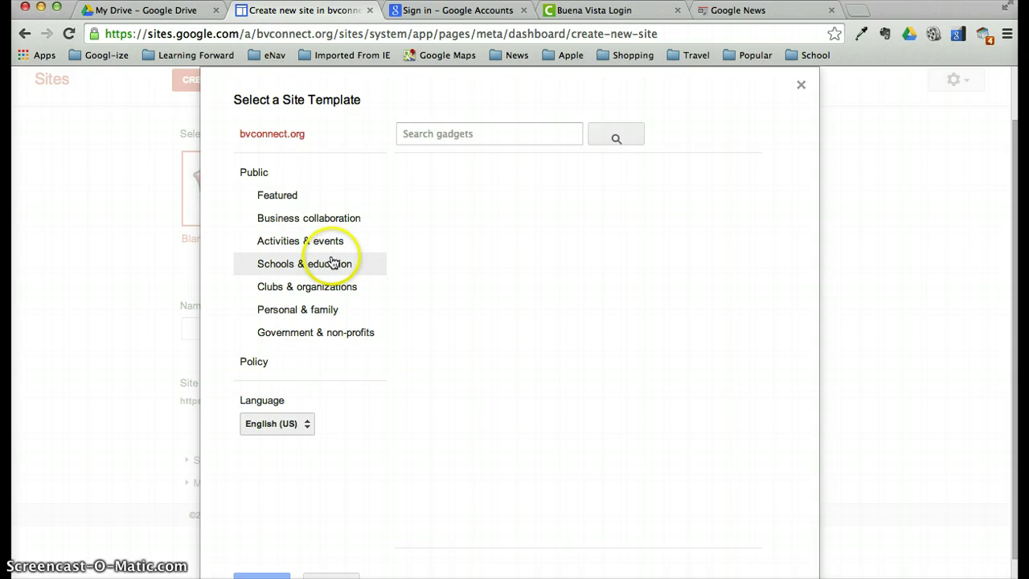
pyautogui.click(330, 265)
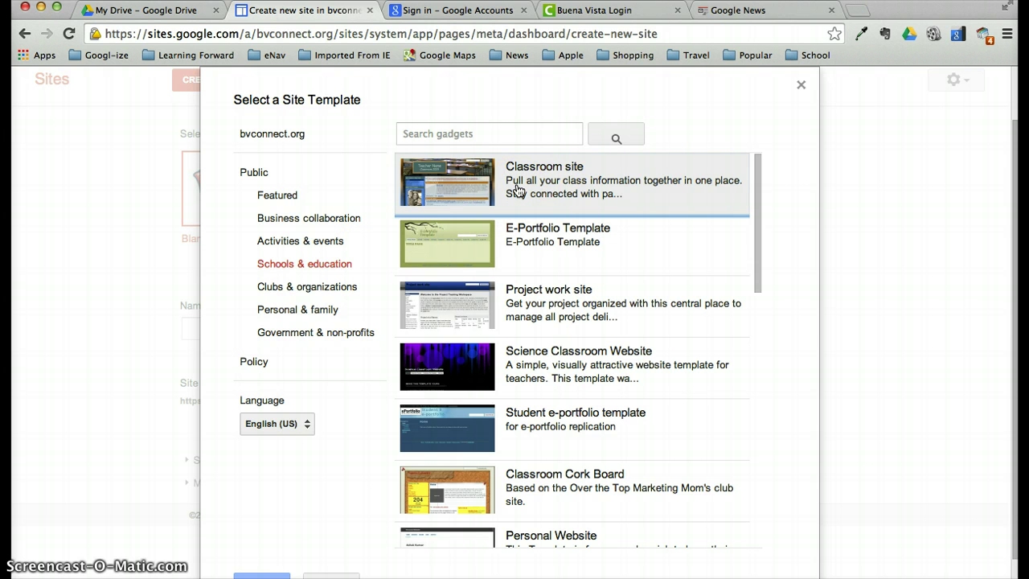
pyautogui.click(480, 245)
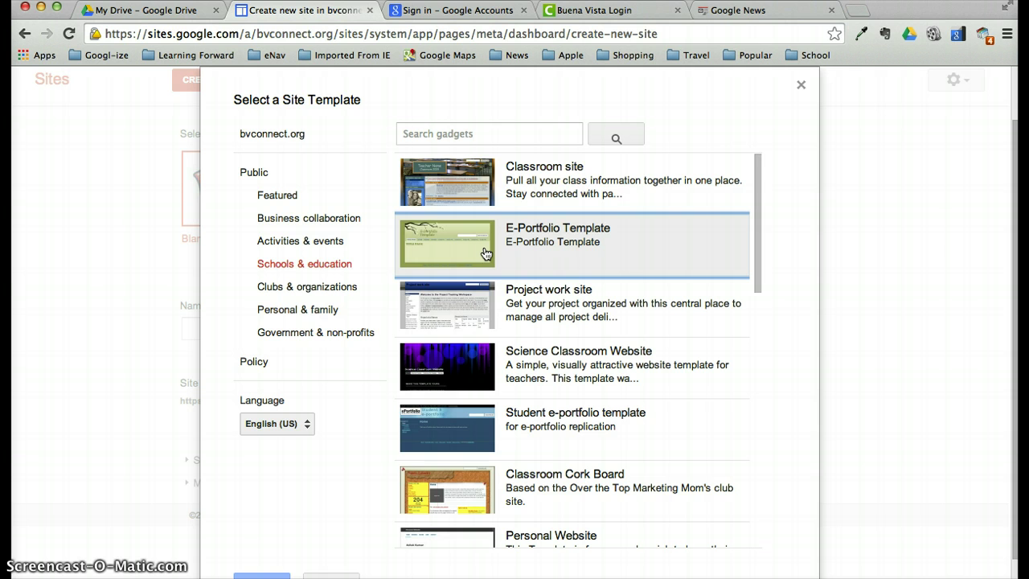
pyautogui.click(490, 303)
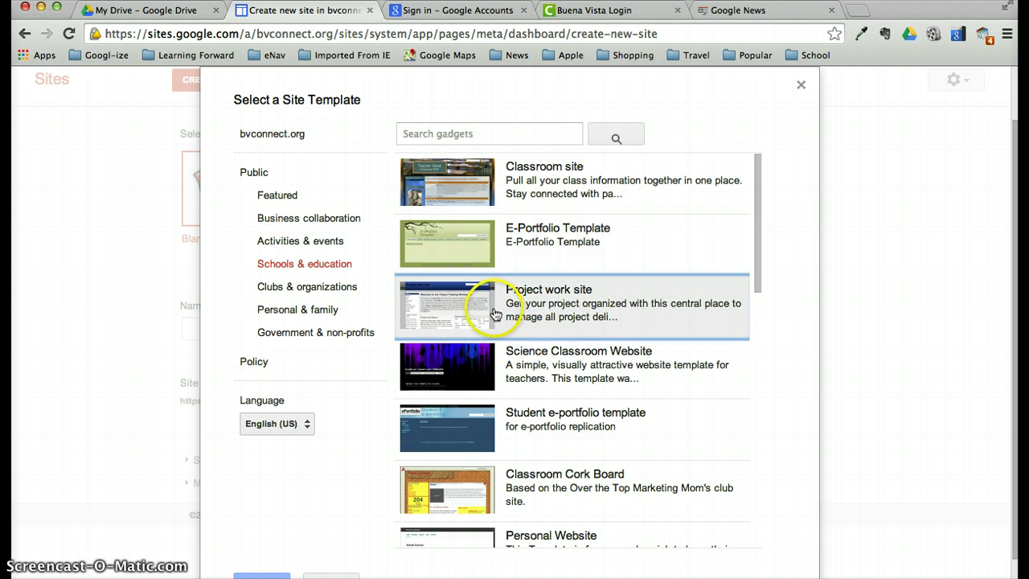
pyautogui.click(530, 378)
pyautogui.scroll(-10, 534, 392)
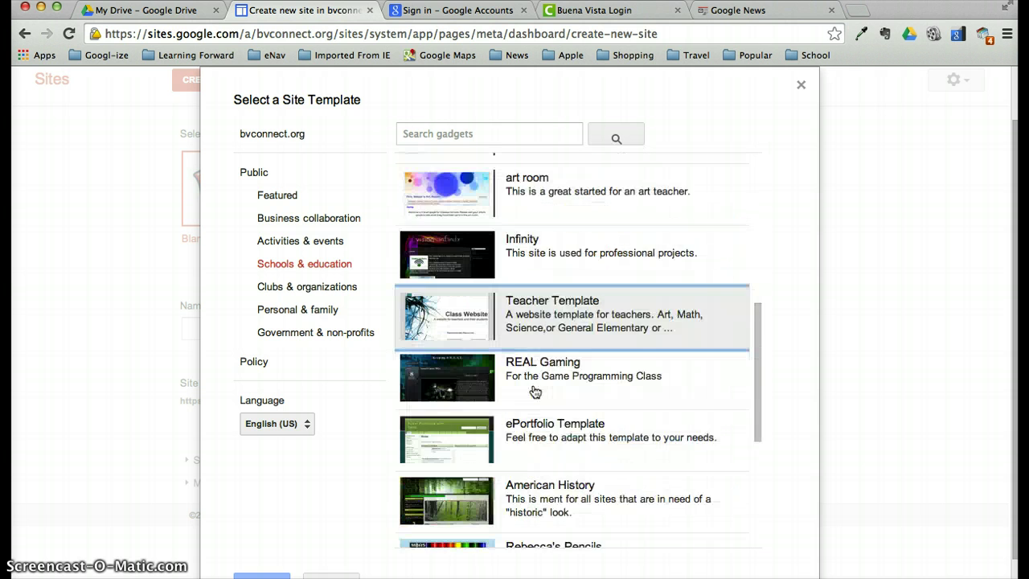
pyautogui.scroll(-6, 535, 391)
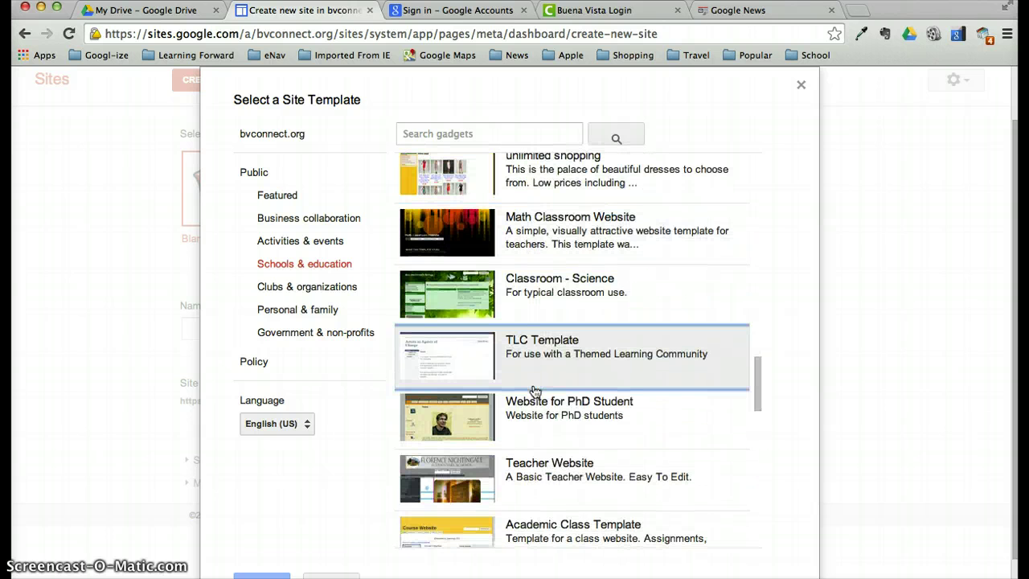
pyautogui.click(683, 175)
pyautogui.click(802, 86)
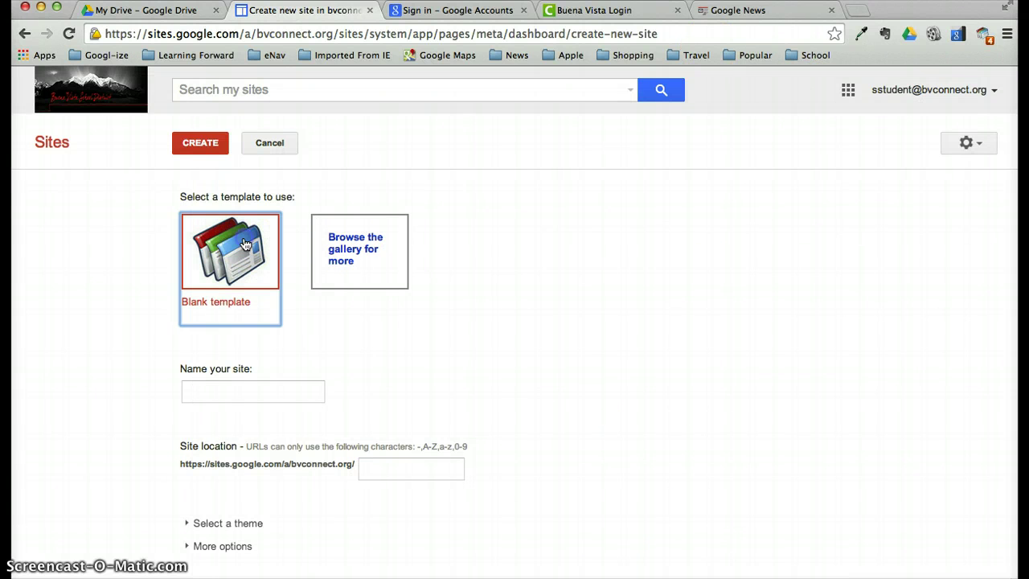
# Enter 'Book Review/Project' as the site name, giving the location book-review-project.
pyautogui.click(214, 390)
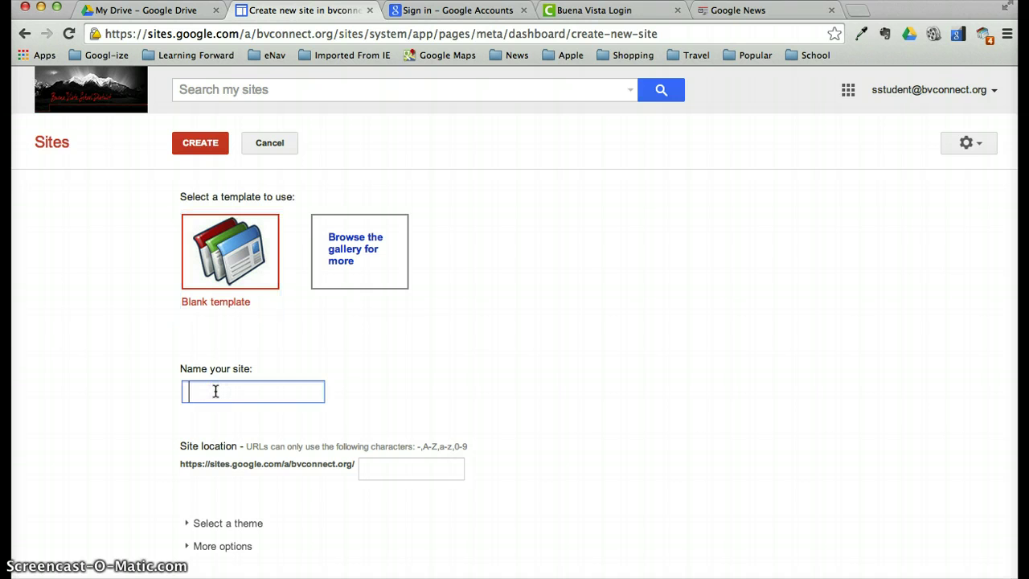
pyautogui.write('Book Review')
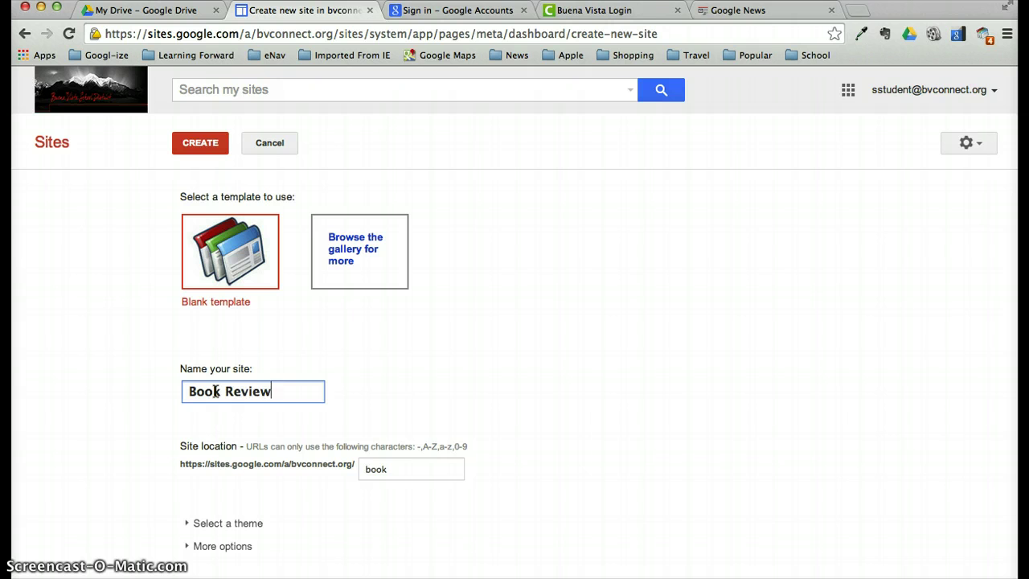
pyautogui.write('/Project')
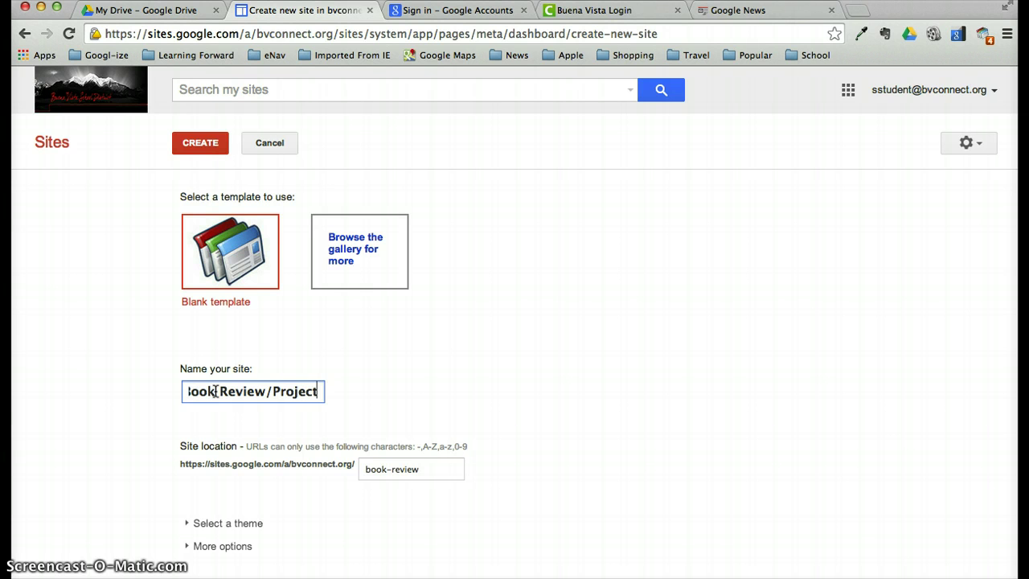
pyautogui.hscroll(-1, 215, 391)
pyautogui.scroll(-1, 216, 392)
pyautogui.scroll(1, 216, 392)
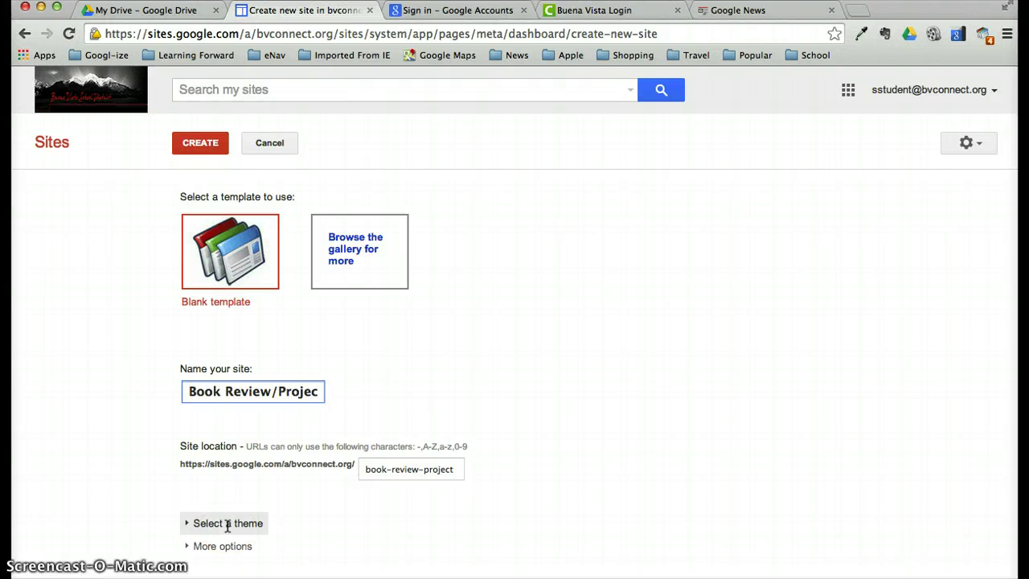
# Choose the Rounders theme and create the Book Review/Project site.
pyautogui.click(186, 523)
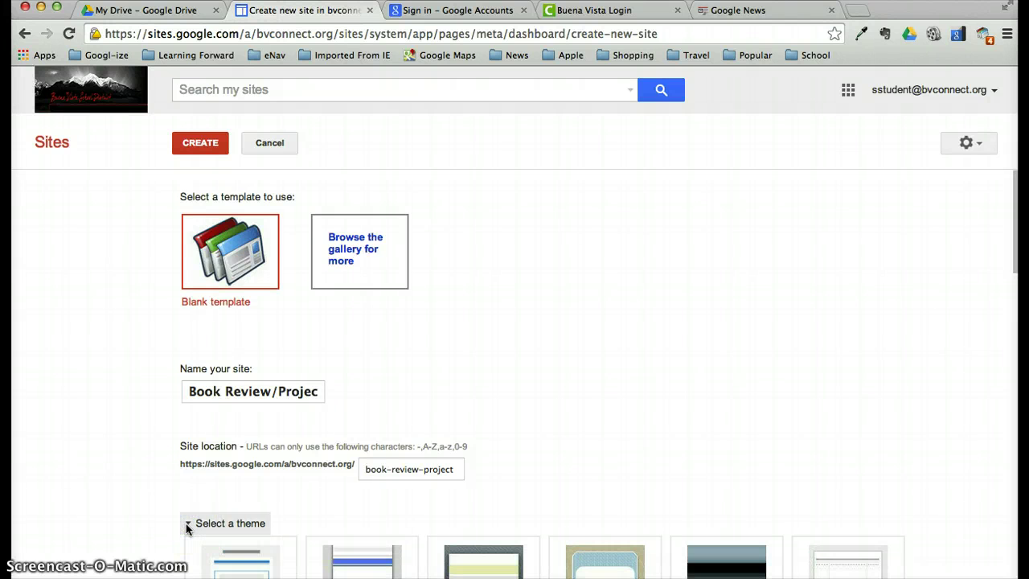
pyautogui.scroll(-5, 186, 523)
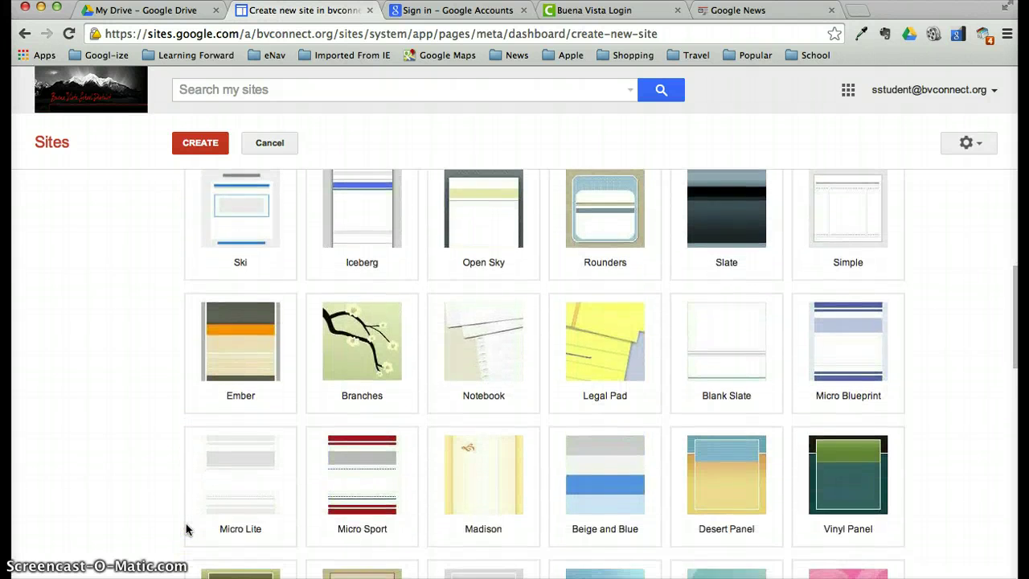
pyautogui.scroll(1, 186, 528)
pyautogui.click(220, 487)
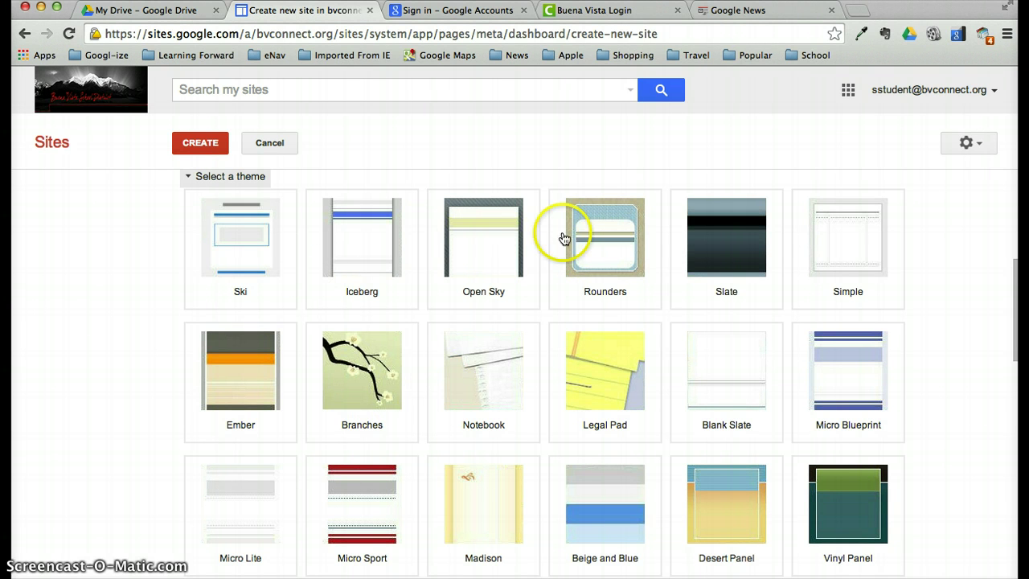
pyautogui.click(601, 235)
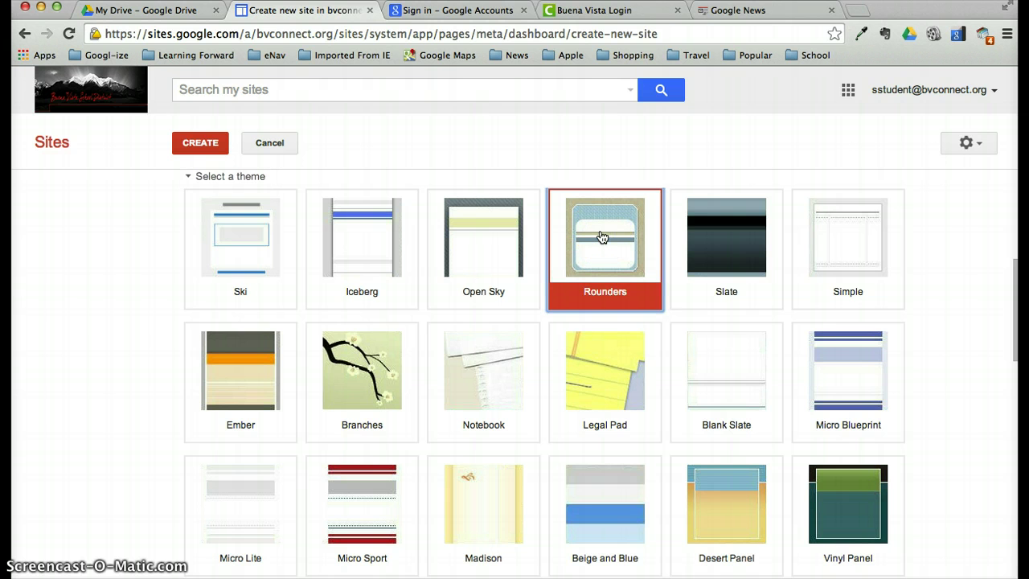
pyautogui.scroll(-12, 601, 235)
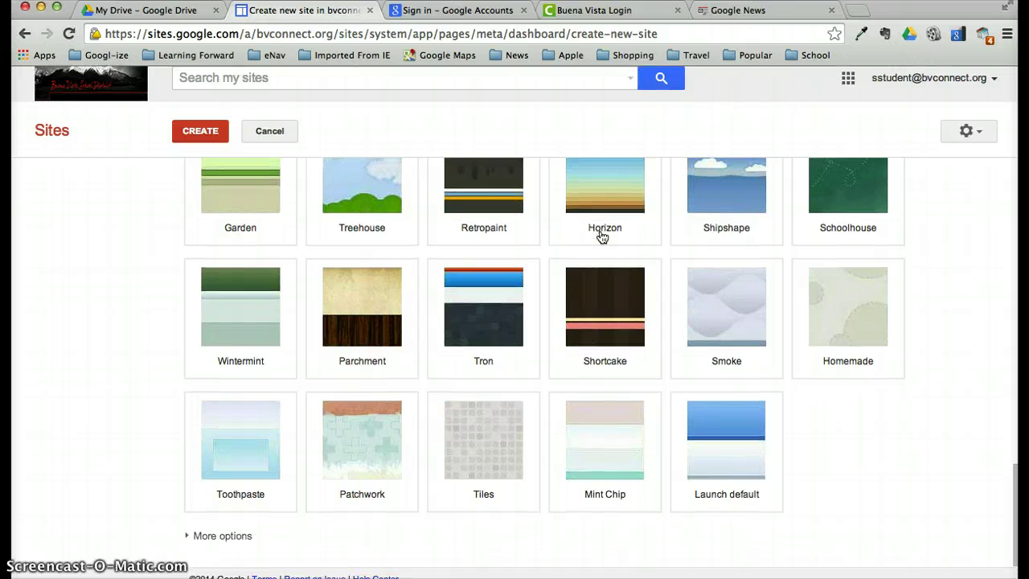
pyautogui.scroll(10, 601, 236)
pyautogui.scroll(8, 601, 235)
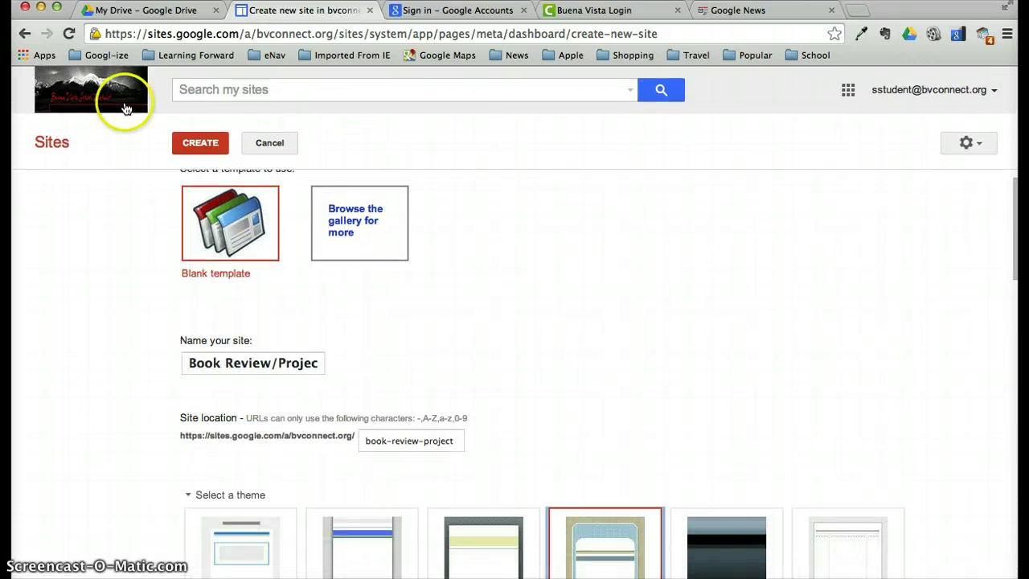
pyautogui.click(193, 143)
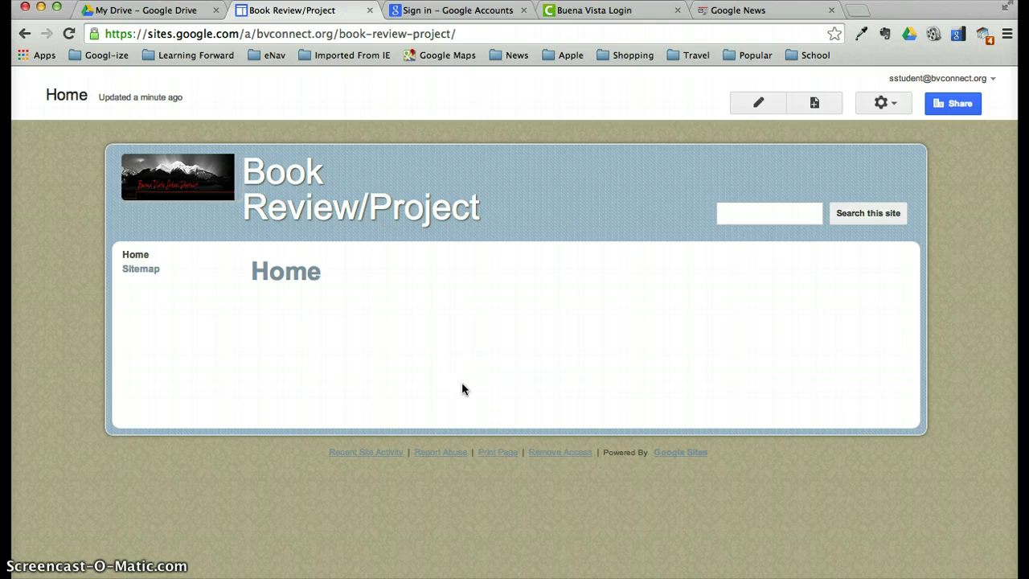
pyautogui.click(294, 298)
pyautogui.click(66, 105)
pyautogui.click(337, 314)
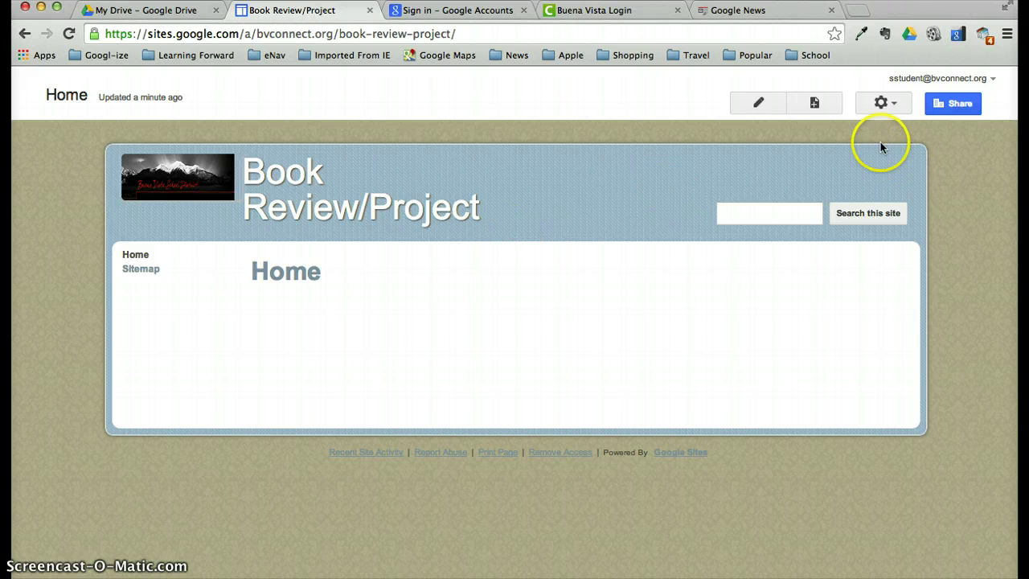
pyautogui.click(761, 106)
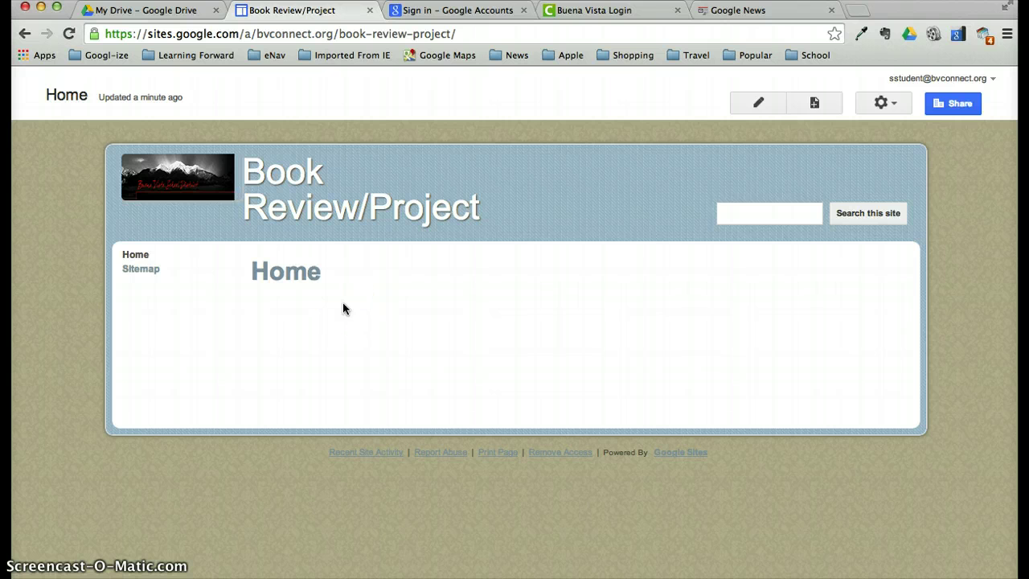
# Create a Web Page template page named 'Book Review' placed under Home.
pyautogui.click(814, 103)
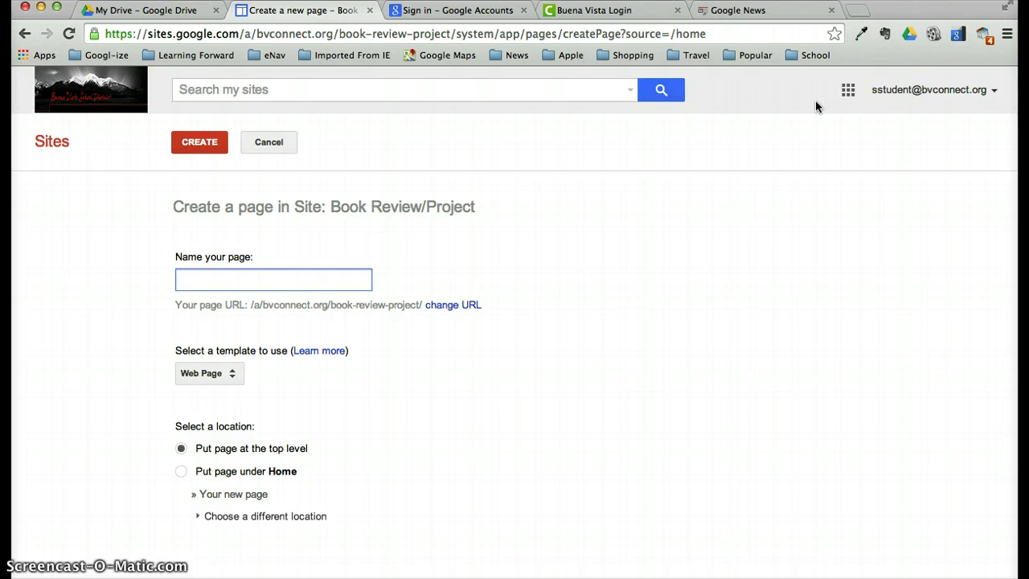
pyautogui.write('Book Review')
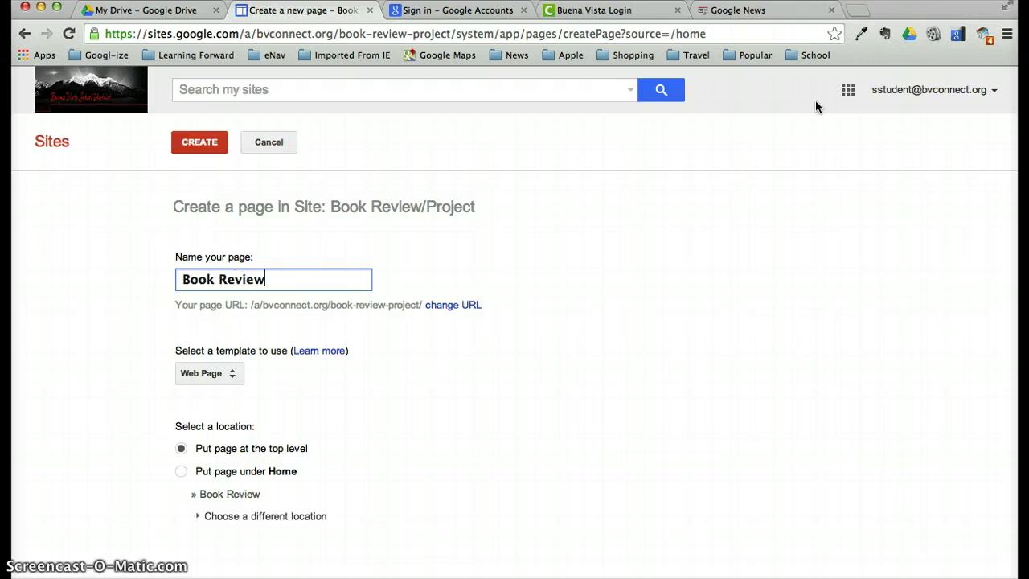
pyautogui.click(232, 382)
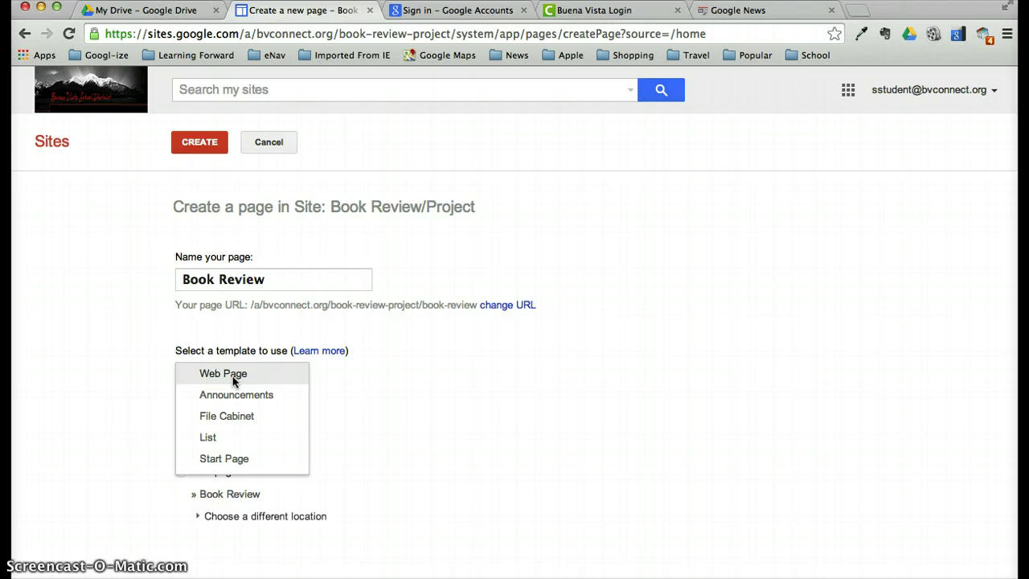
pyautogui.click(231, 396)
pyautogui.click(225, 374)
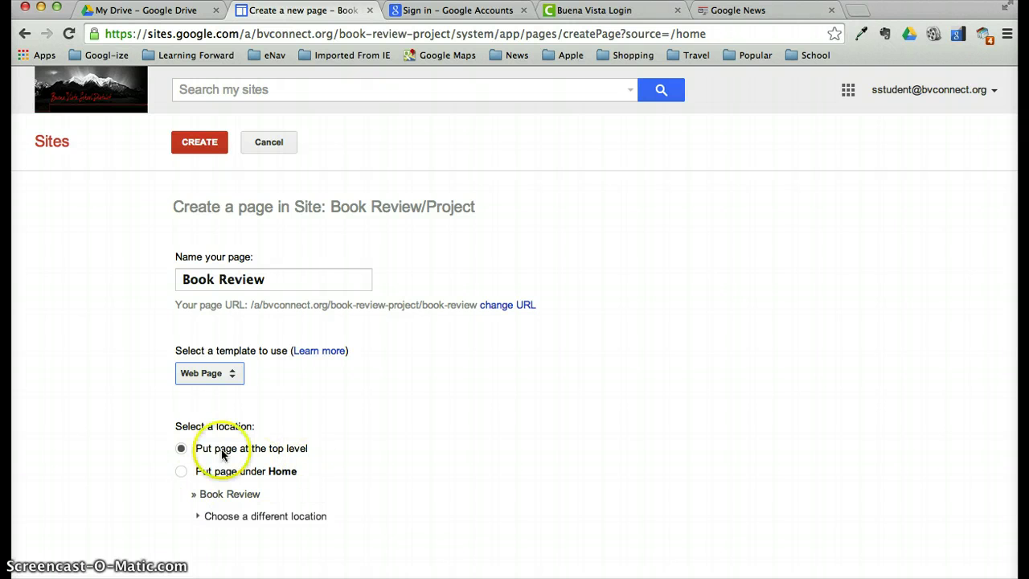
pyautogui.click(181, 472)
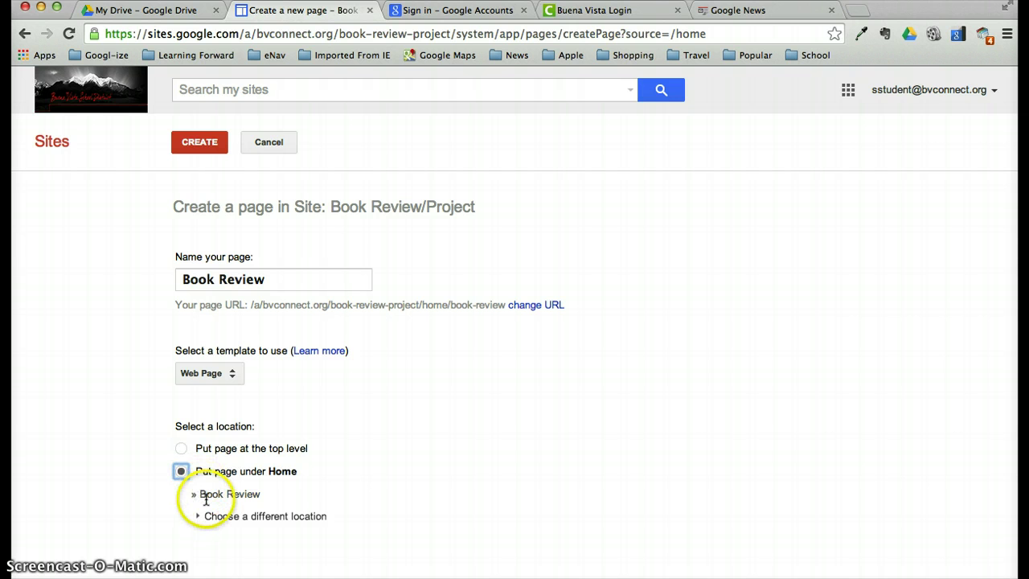
pyautogui.click(208, 140)
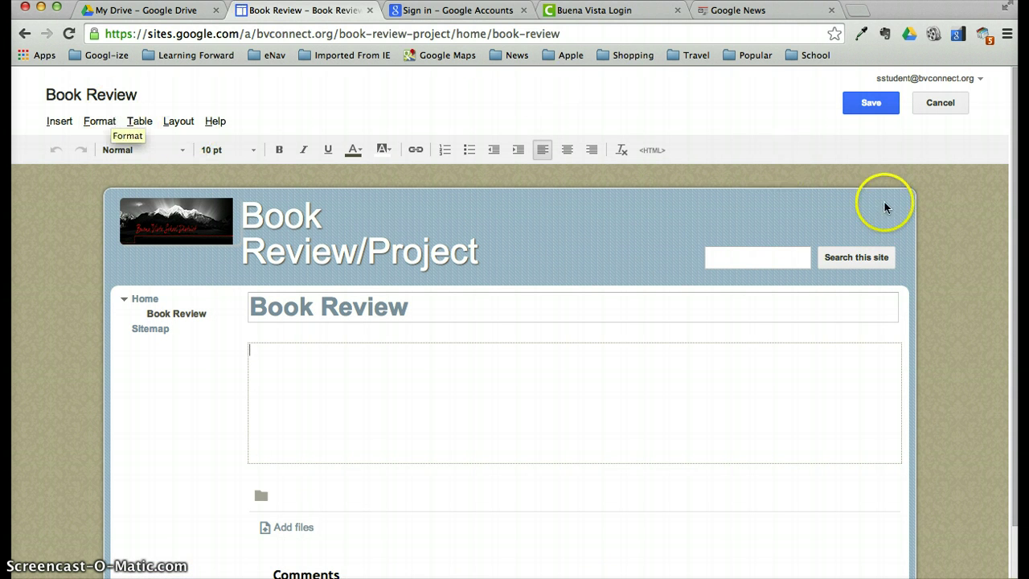
# Save the empty Book Review page, go back to Home, and begin another new page.
pyautogui.click(872, 106)
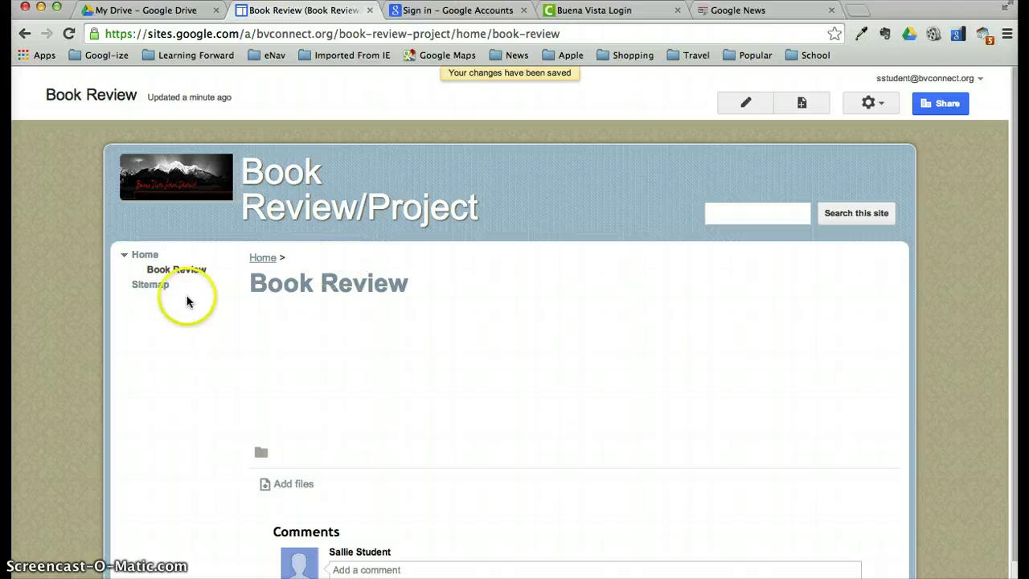
pyautogui.click(258, 258)
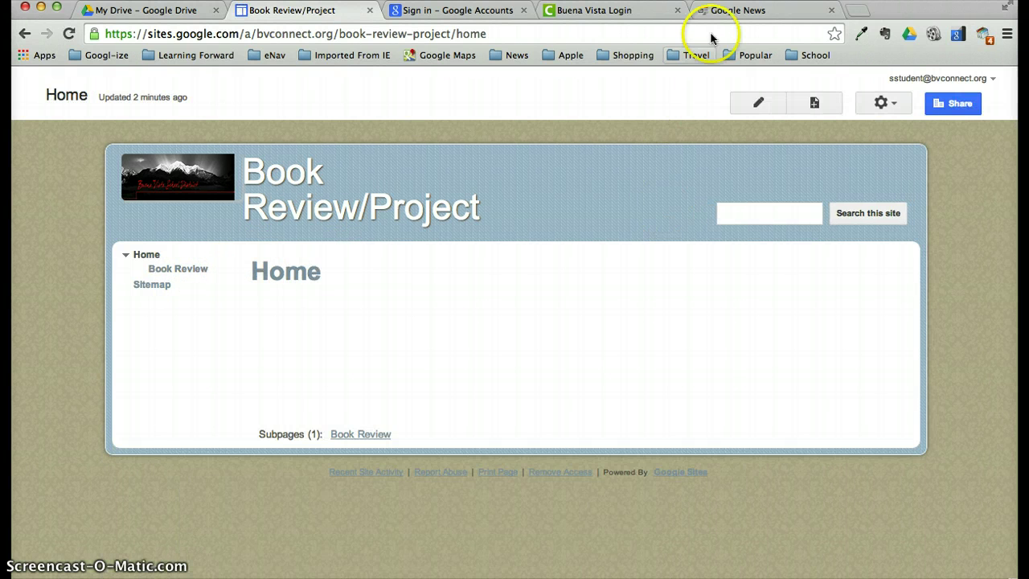
pyautogui.click(828, 107)
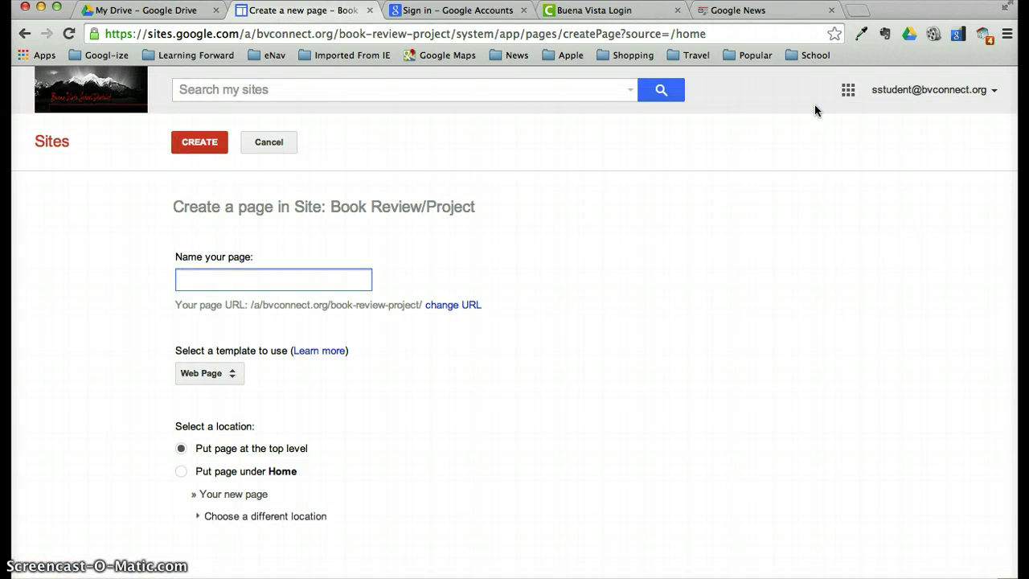
# Create a 'References' page under Home, then open the Home page in the editor.
pyautogui.write('R')
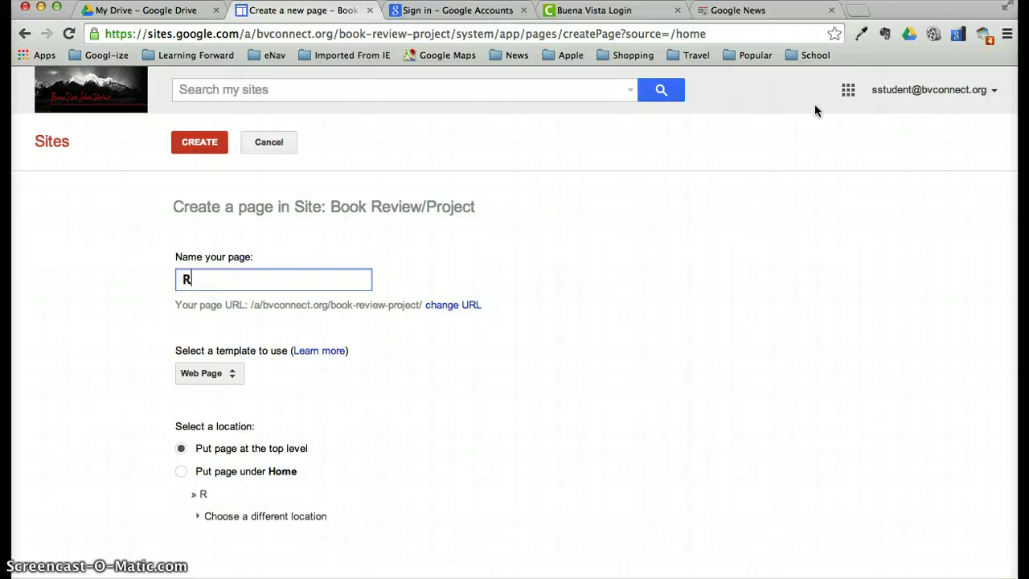
pyautogui.write('eferences')
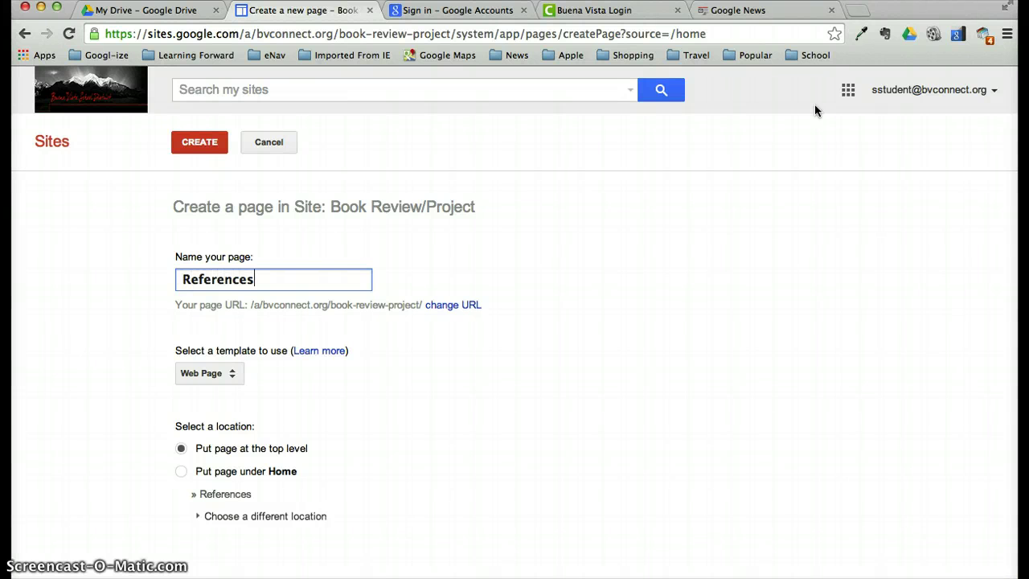
pyautogui.click(181, 471)
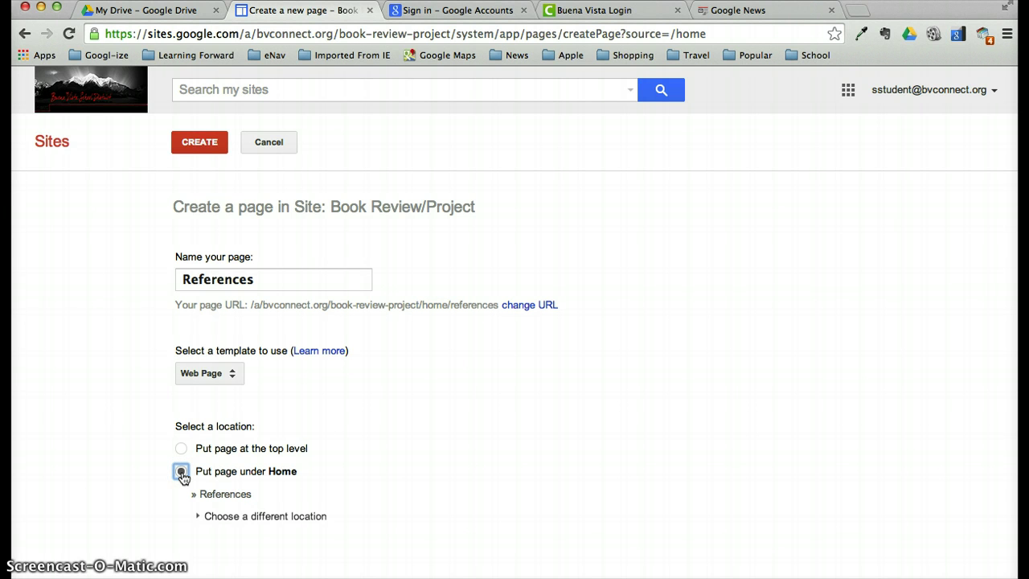
pyautogui.click(200, 142)
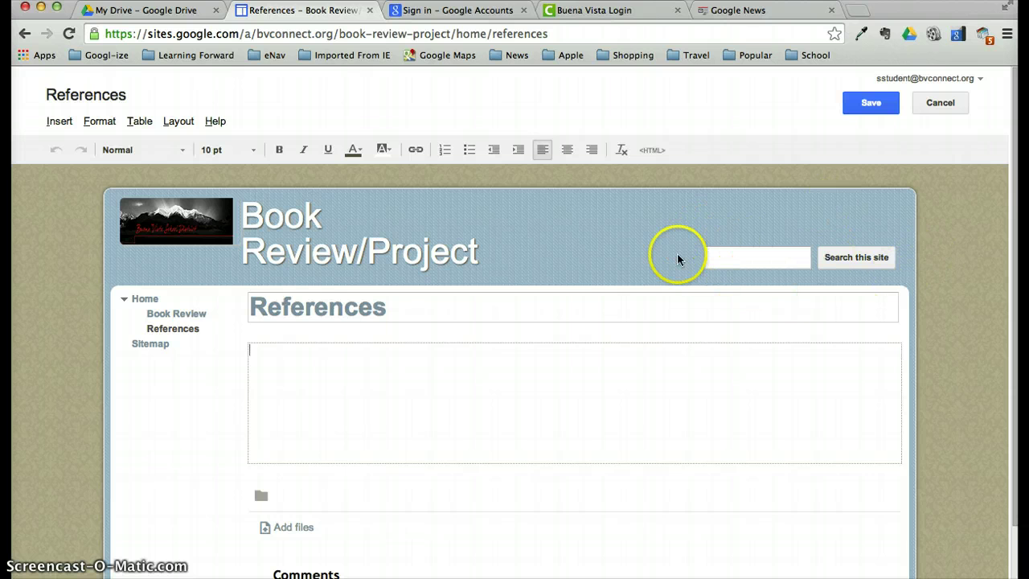
pyautogui.click(144, 299)
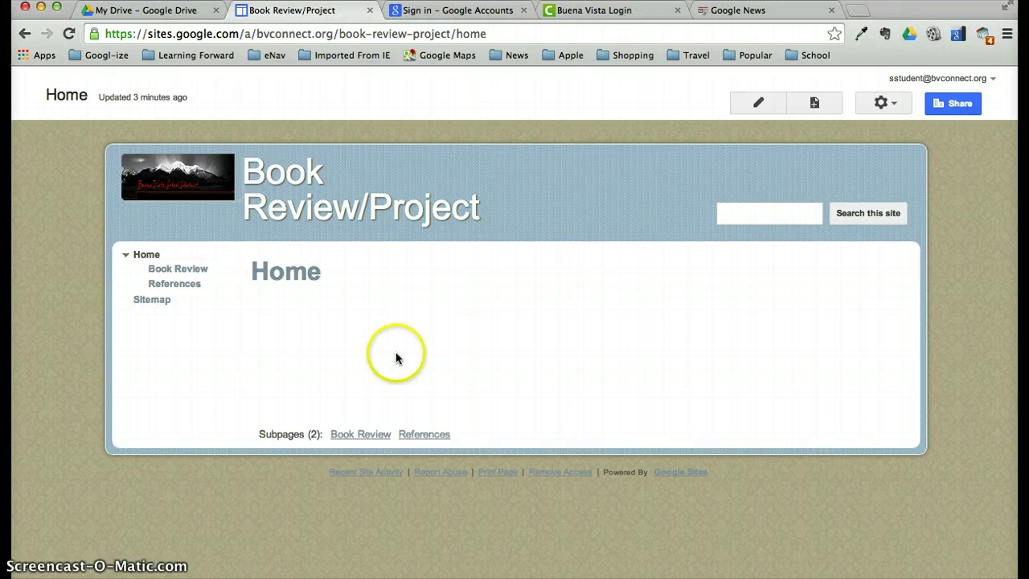
pyautogui.click(758, 102)
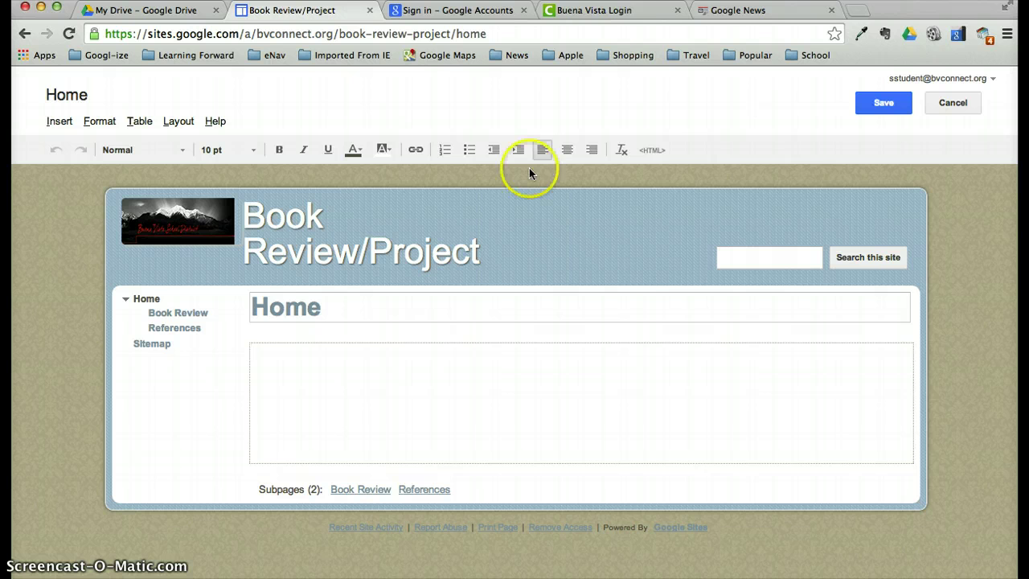
# Type the Home intro 'This is the first page of our website...overview of your research project.'.
pyautogui.click(483, 335)
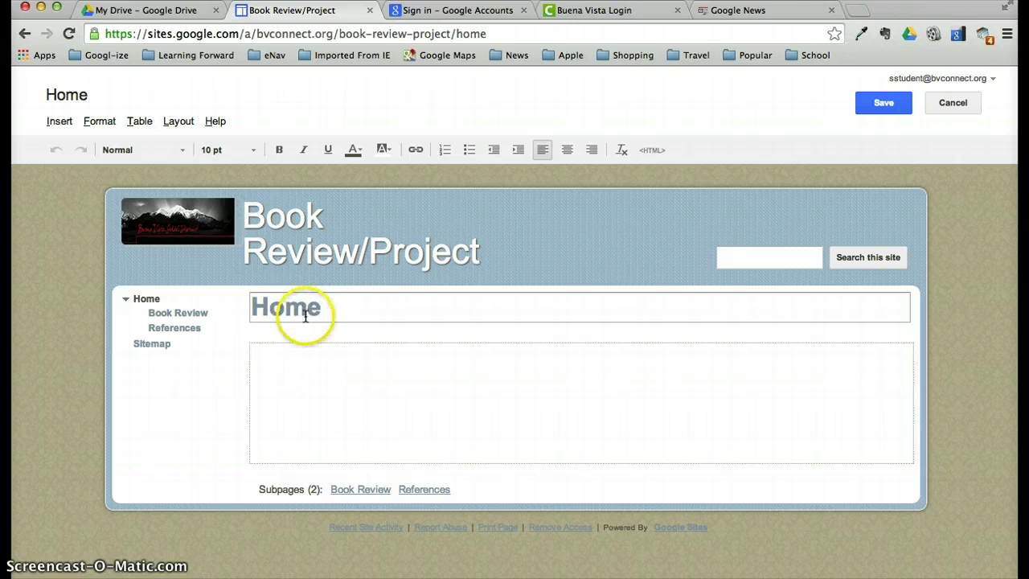
pyautogui.click(466, 432)
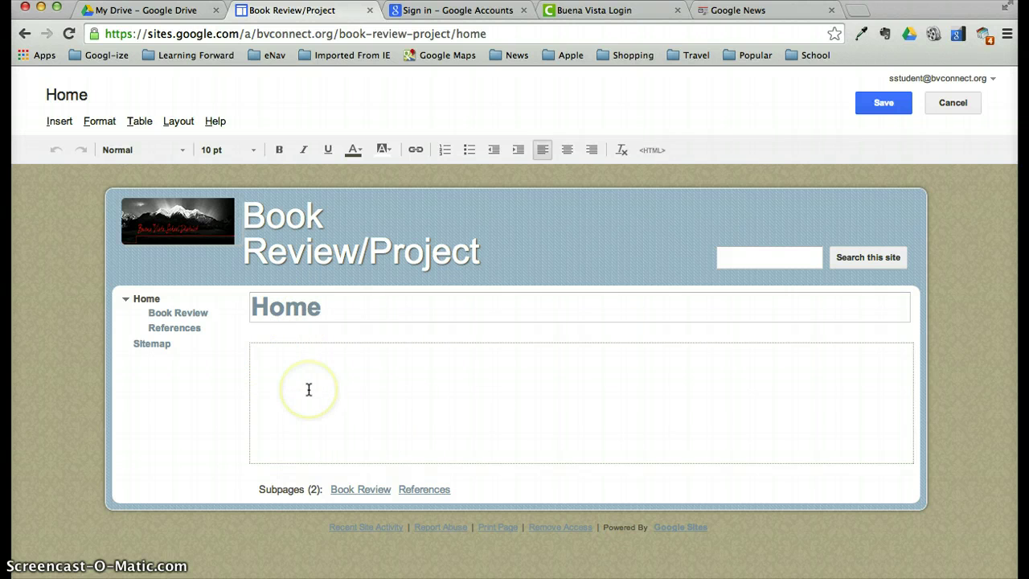
pyautogui.write('This is the firs')
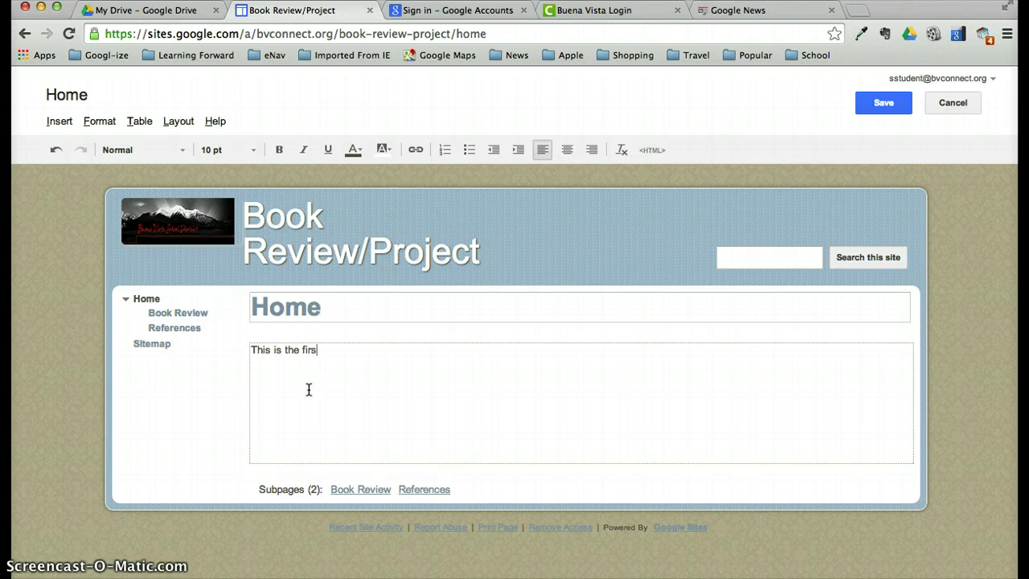
pyautogui.write('t page of our website')
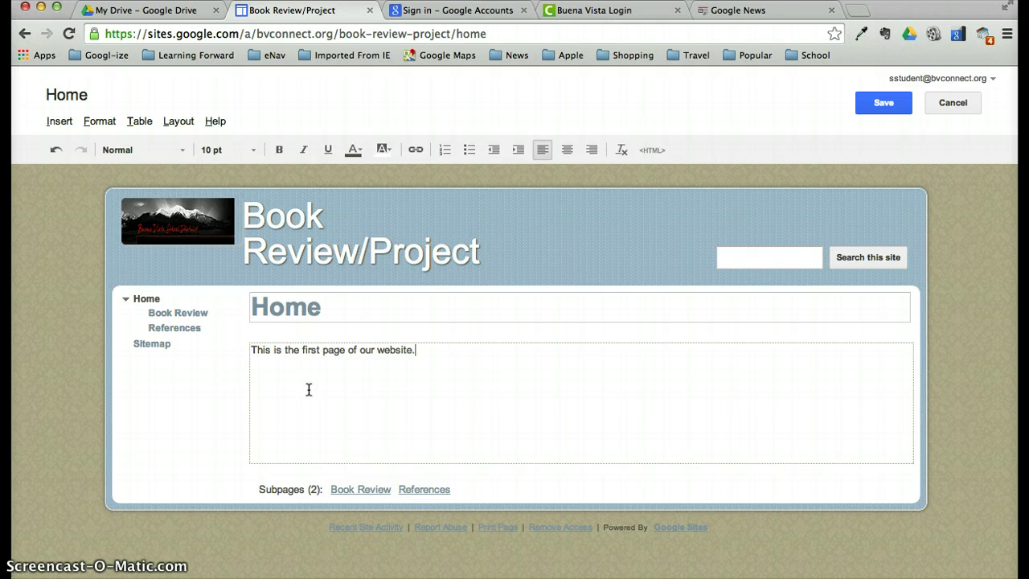
pyautogui.write(".  This is where you'll pro")
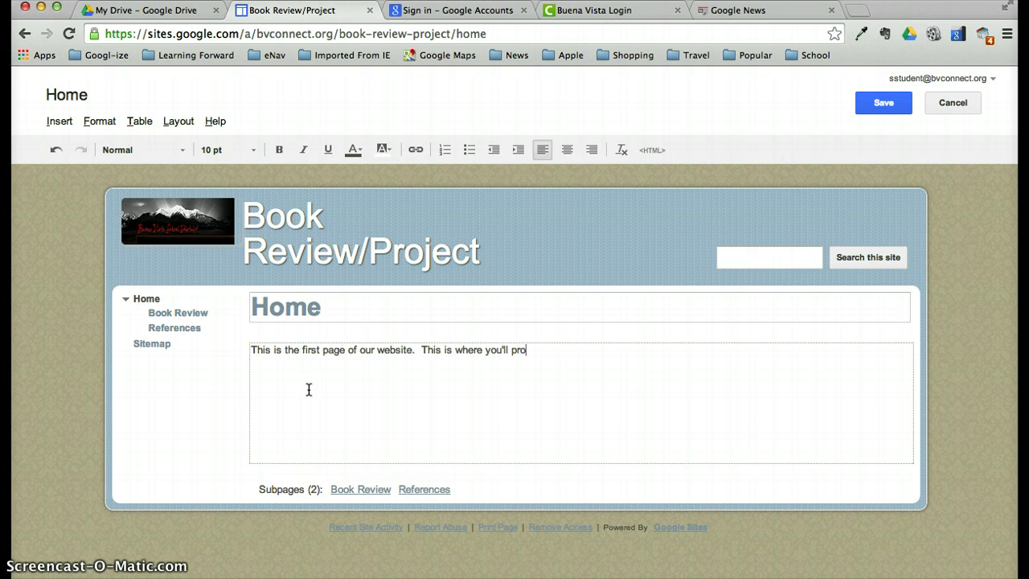
pyautogui.write('bably give an overview')
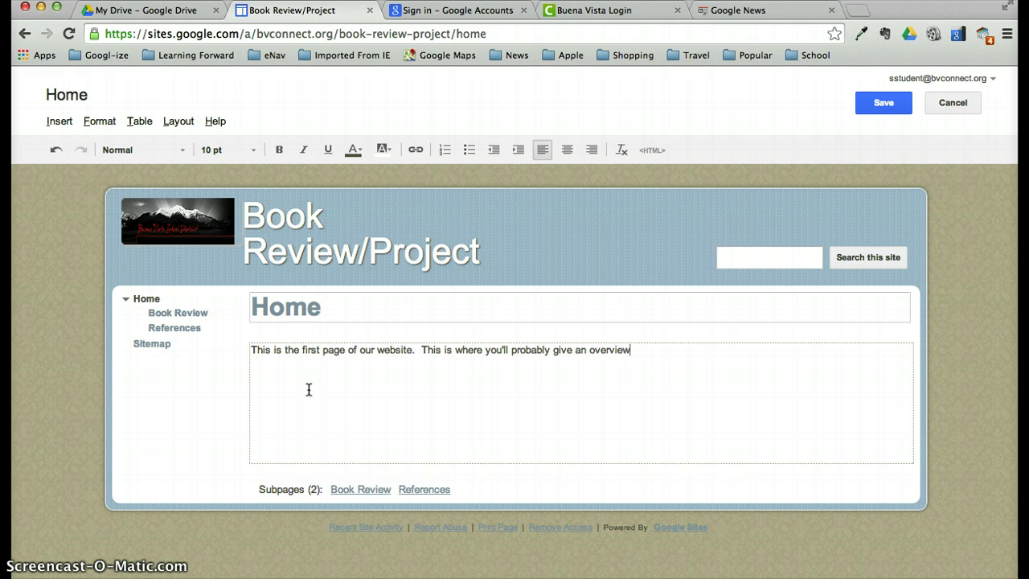
pyautogui.write(' of your research proec')
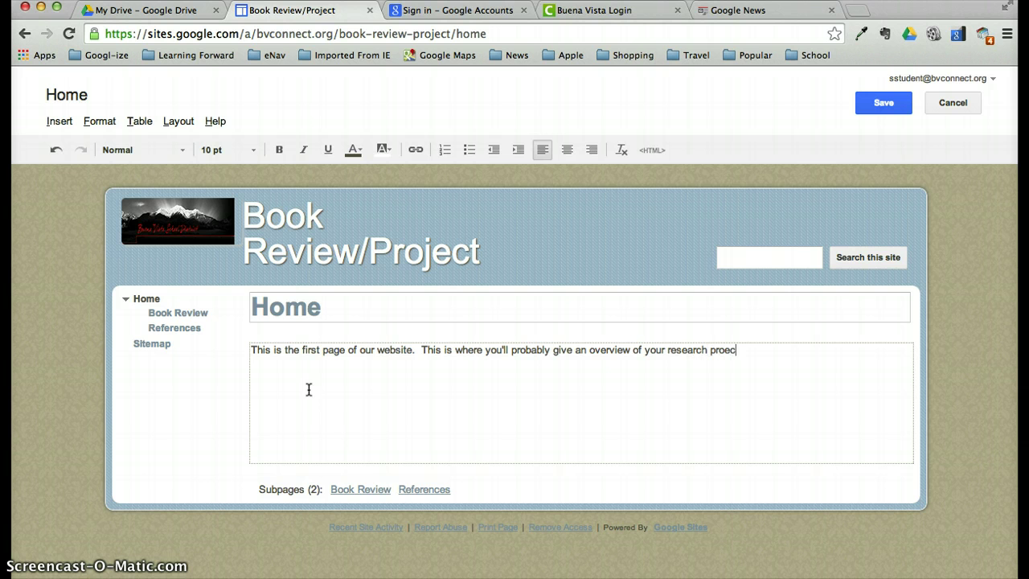
pyautogui.press('BackSpace')
pyautogui.press('BackSpace')
pyautogui.write('ject.')
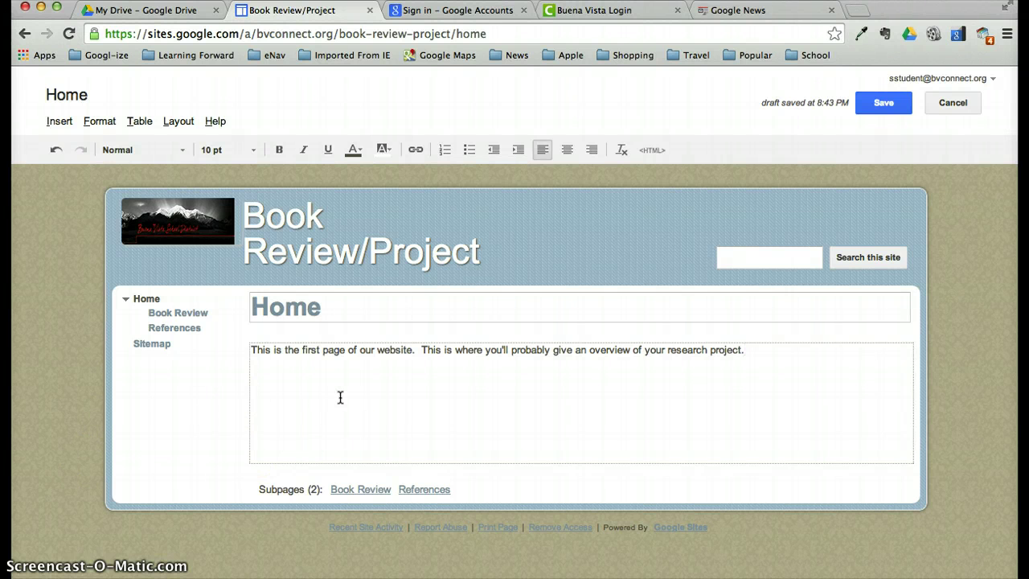
# Save the Home page introduction and open the gear More Actions menu.
pyautogui.click(878, 107)
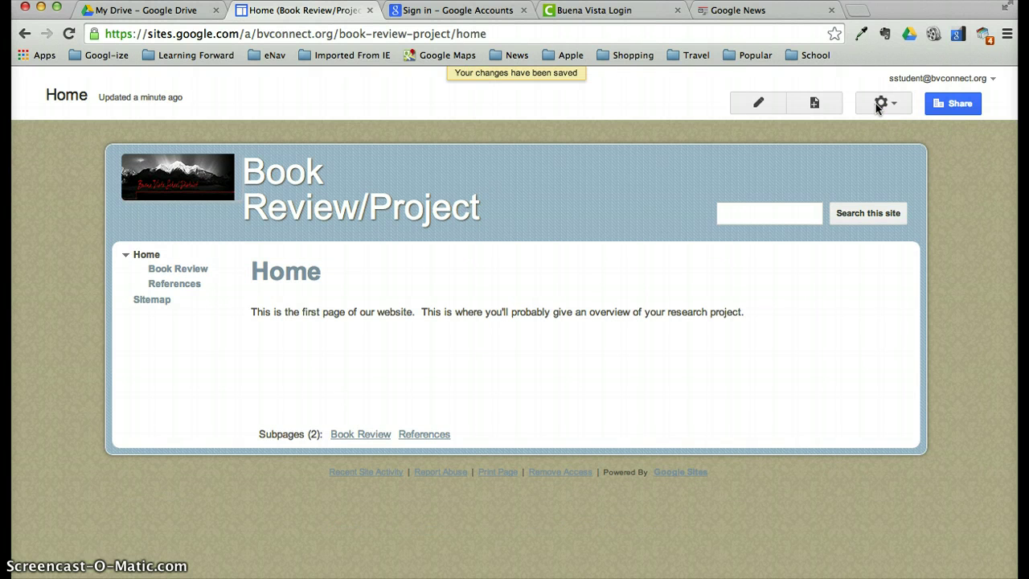
pyautogui.click(426, 329)
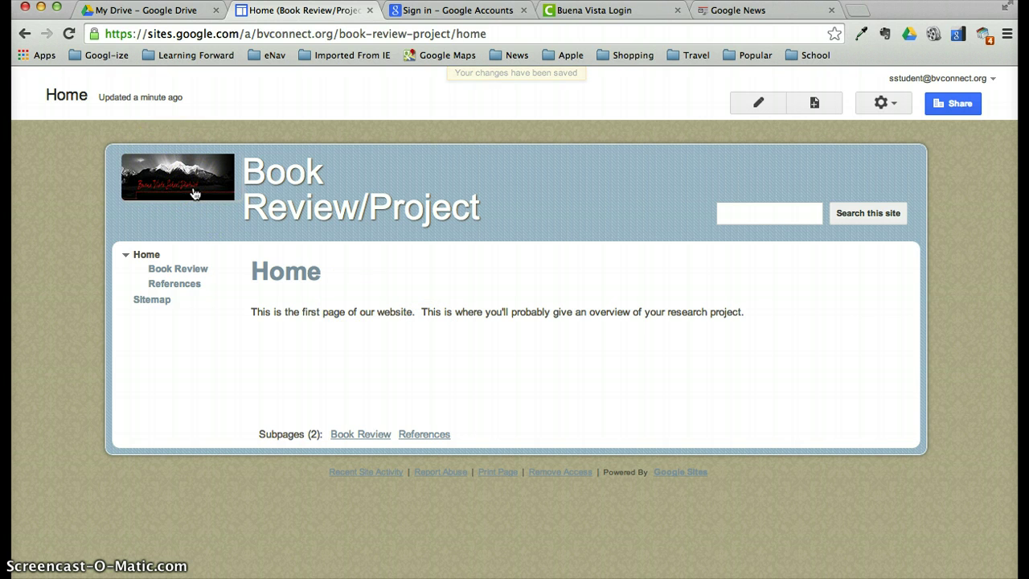
pyautogui.click(204, 195)
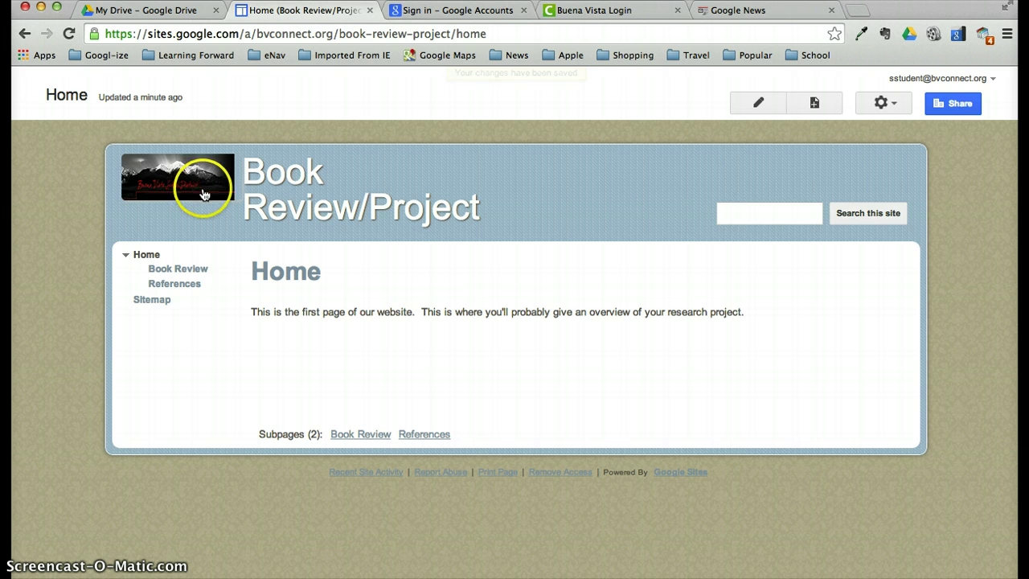
pyautogui.click(884, 103)
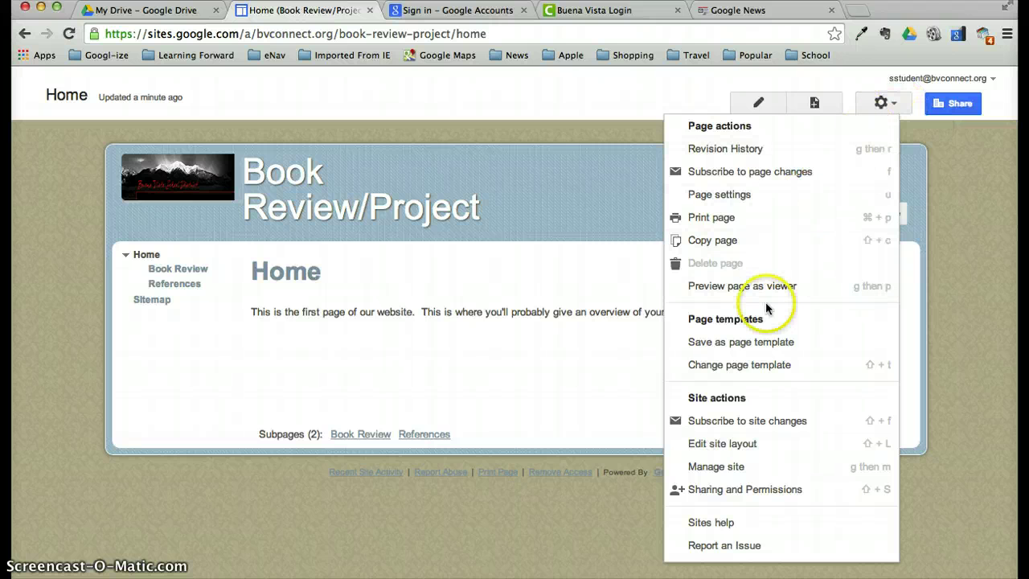
# In Manage Site > General, change the site name to 'Book Project' and save.
pyautogui.click(706, 466)
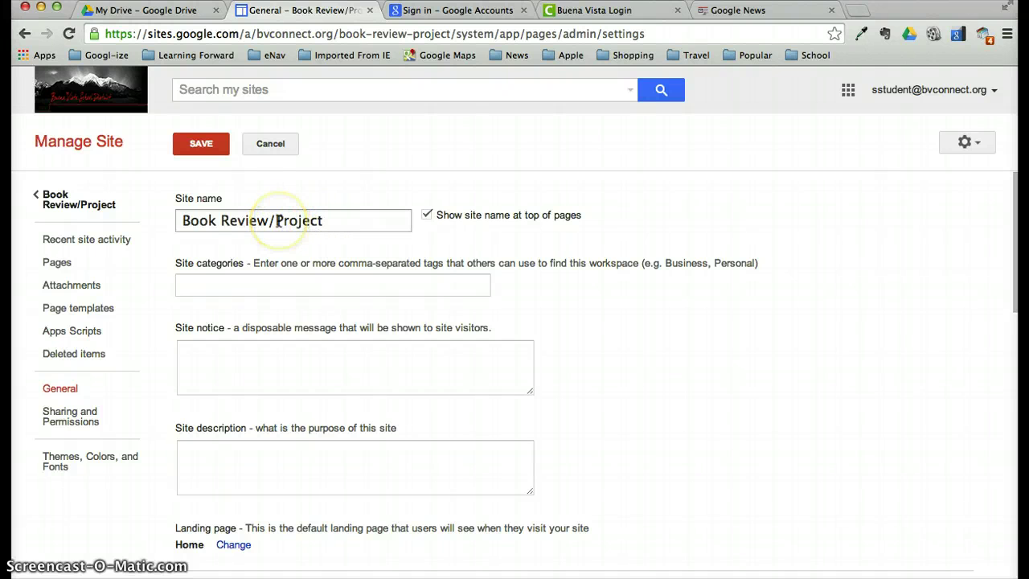
pyautogui.click(323, 220)
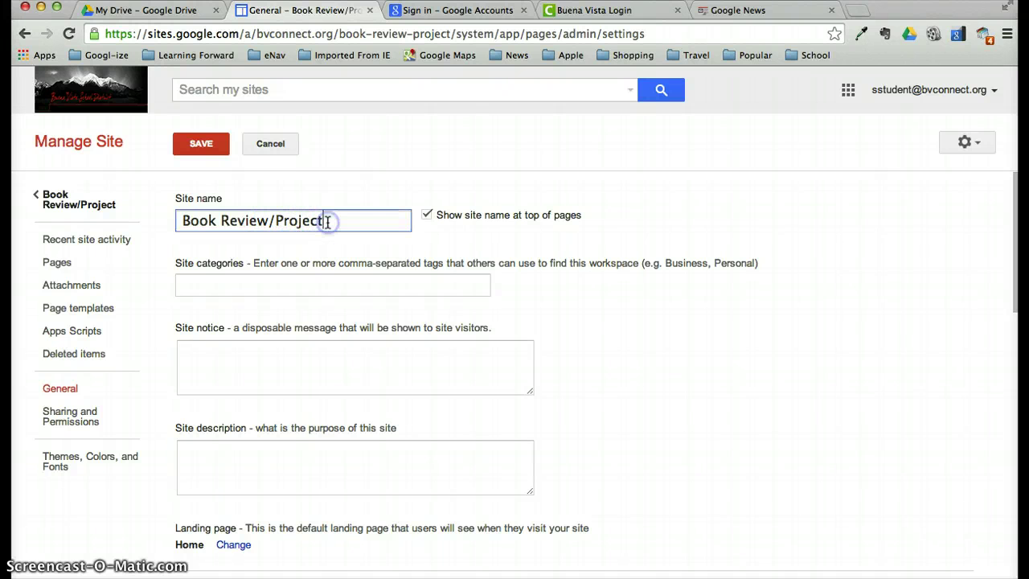
pyautogui.press('BackSpace')
pyautogui.press('BackSpace')
pyautogui.press('BackSpace')
pyautogui.press('BackSpace')
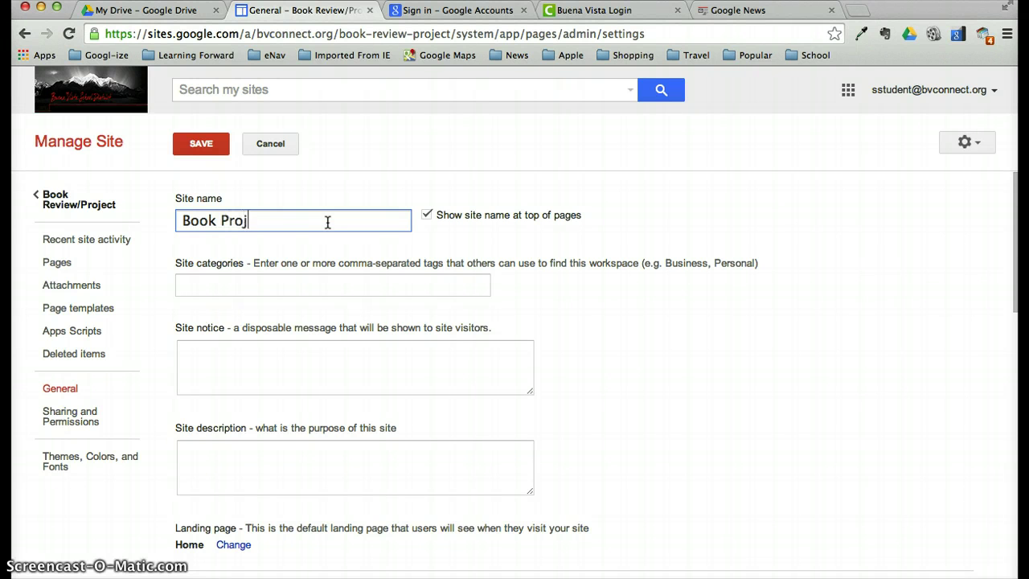
pyautogui.click(334, 270)
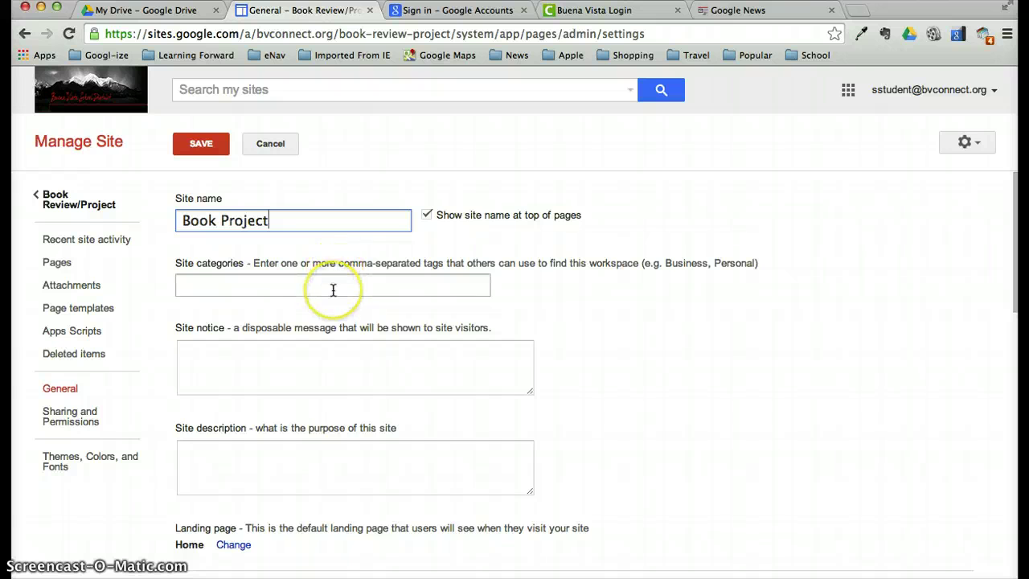
pyautogui.scroll(-3, 333, 290)
pyautogui.scroll(2, 333, 290)
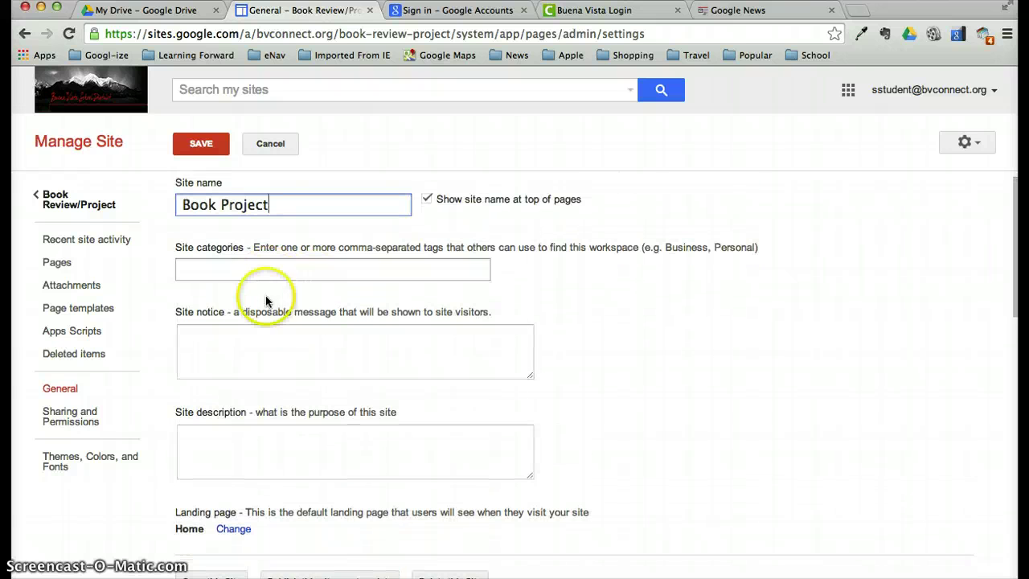
pyautogui.scroll(-3, 248, 355)
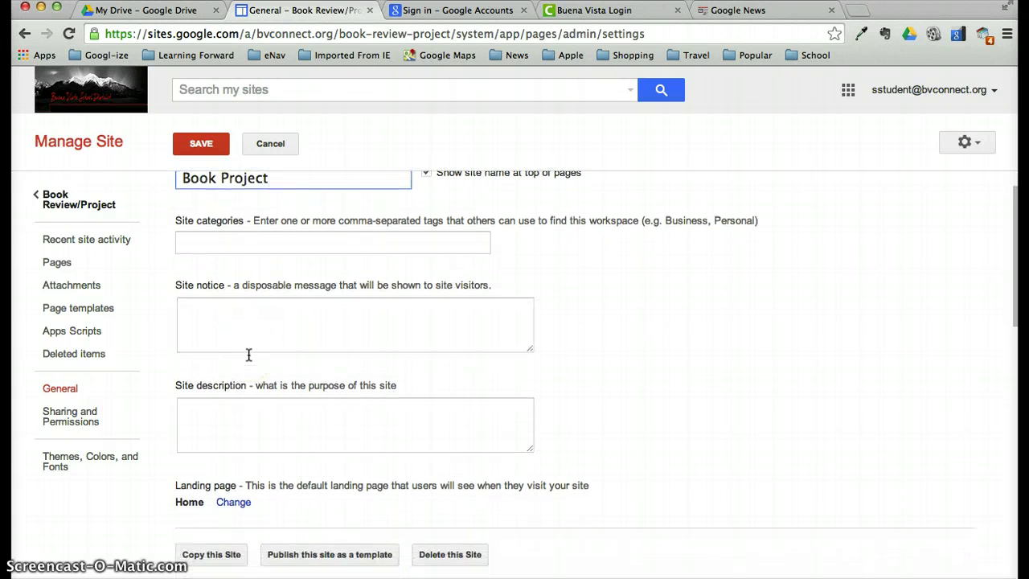
pyautogui.scroll(-5, 248, 355)
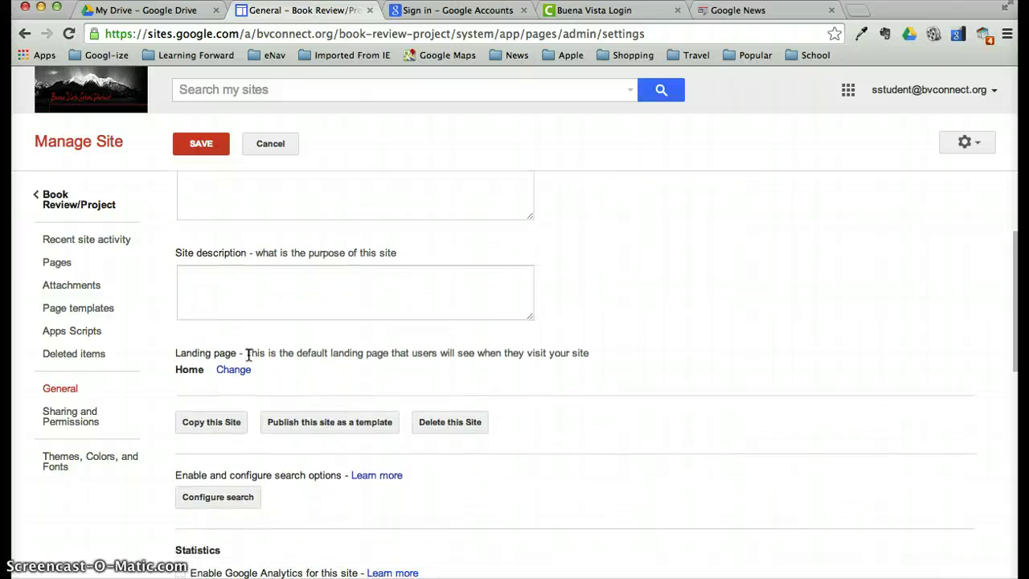
pyautogui.scroll(-1, 249, 355)
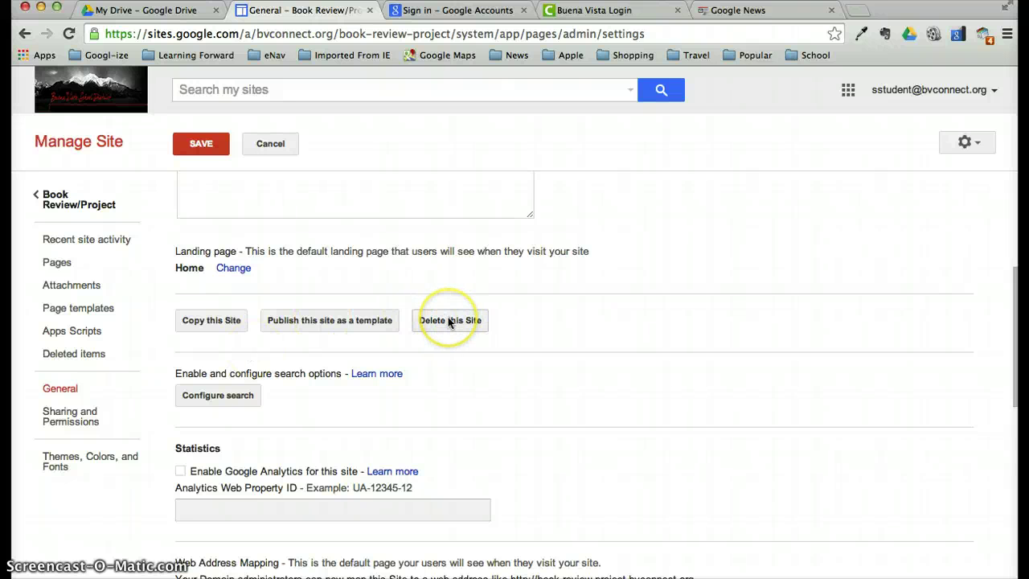
pyautogui.scroll(-5, 448, 319)
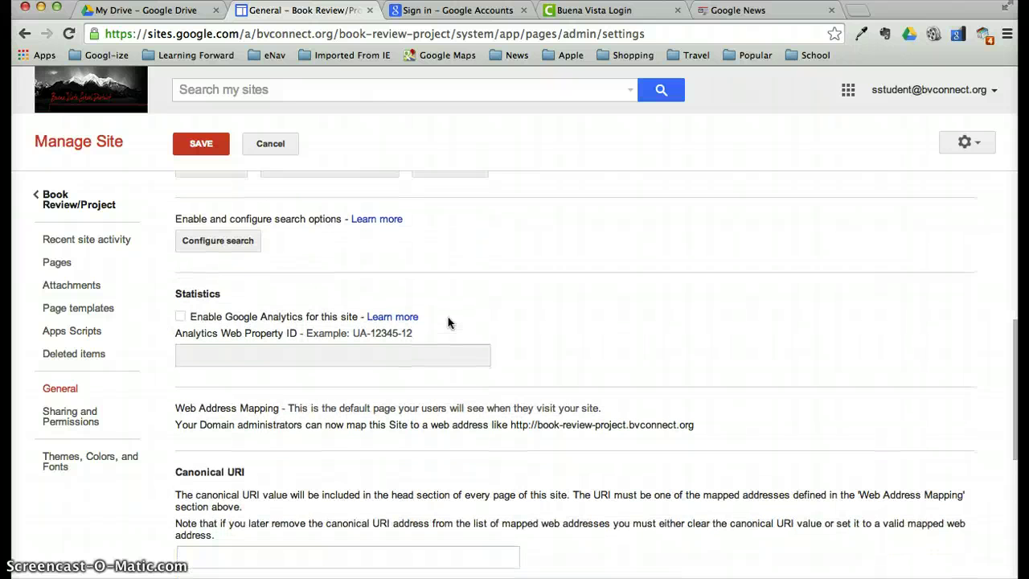
pyautogui.scroll(-3, 448, 318)
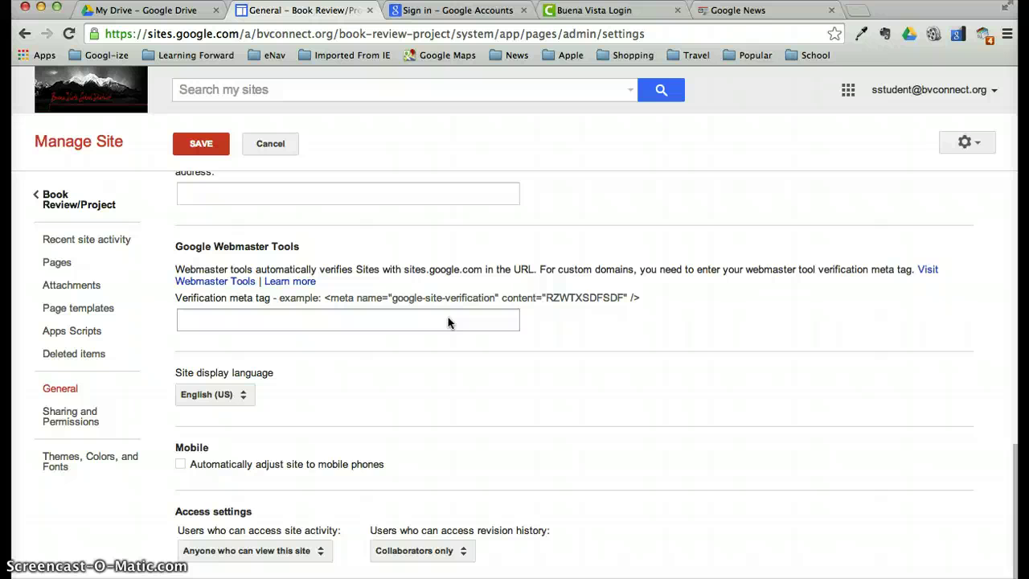
pyautogui.scroll(8, 447, 321)
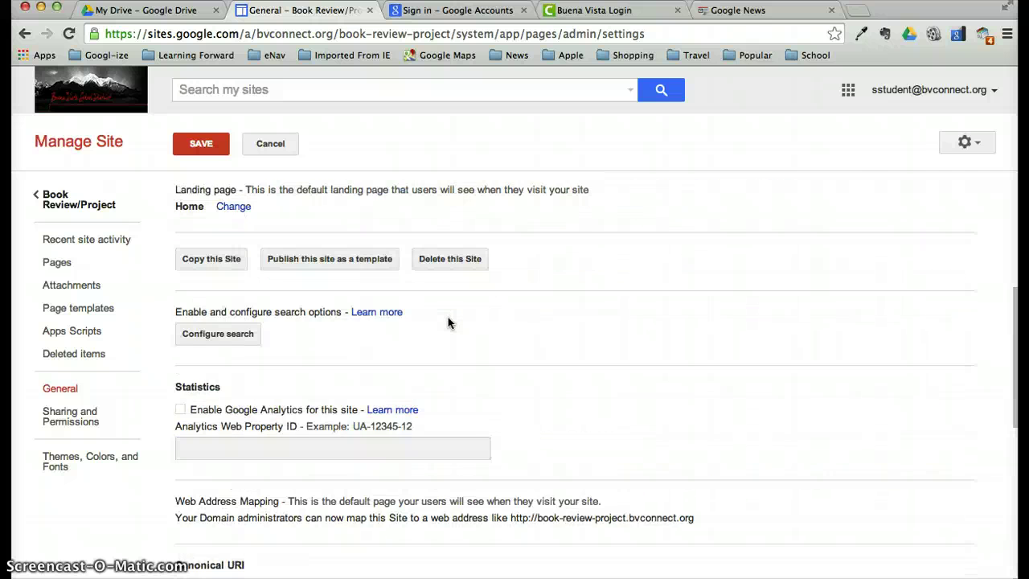
pyautogui.scroll(3, 448, 317)
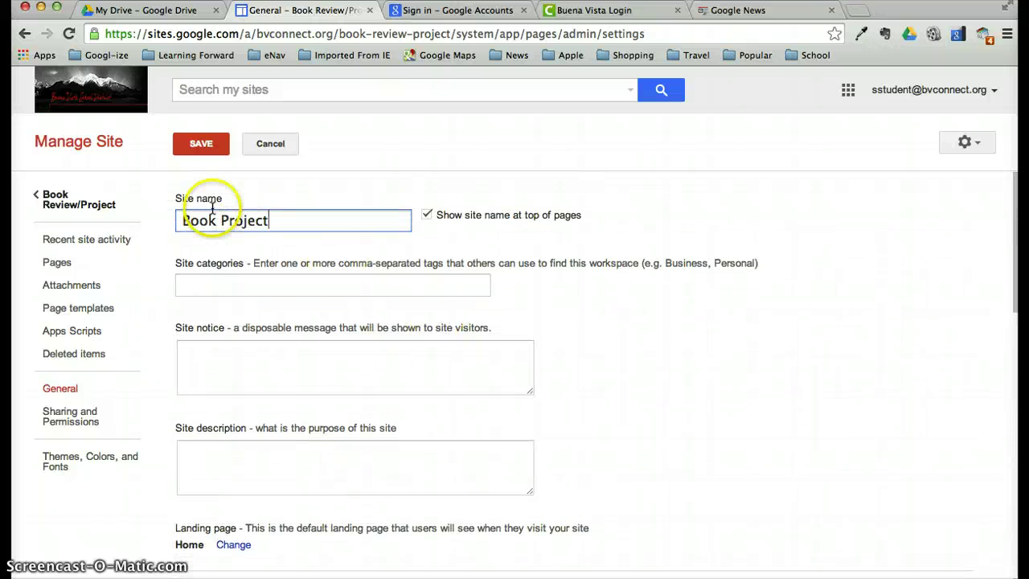
pyautogui.click(201, 150)
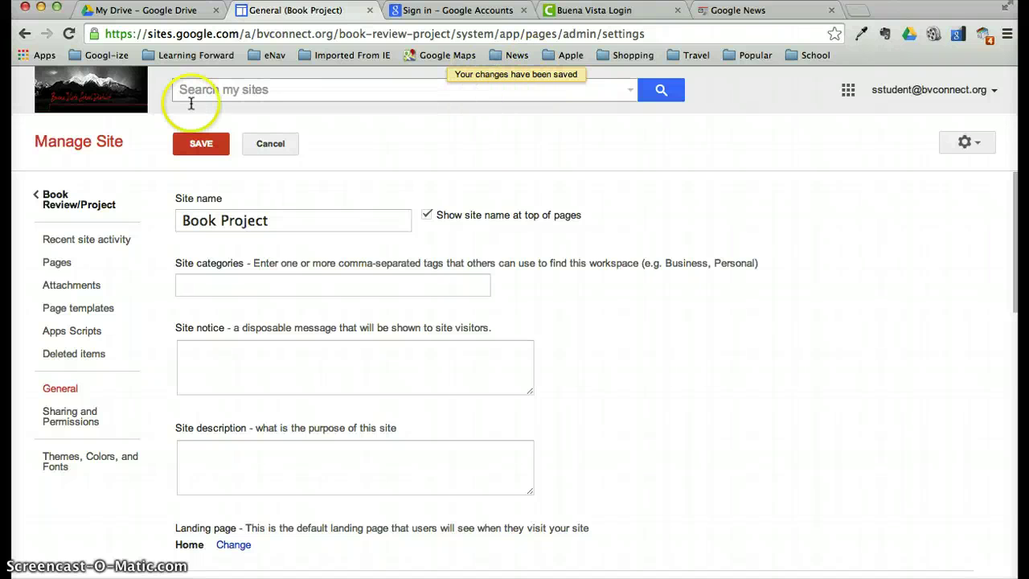
# Return to the Book Project home page and open Edit site layout from the gear menu.
pyautogui.click(57, 197)
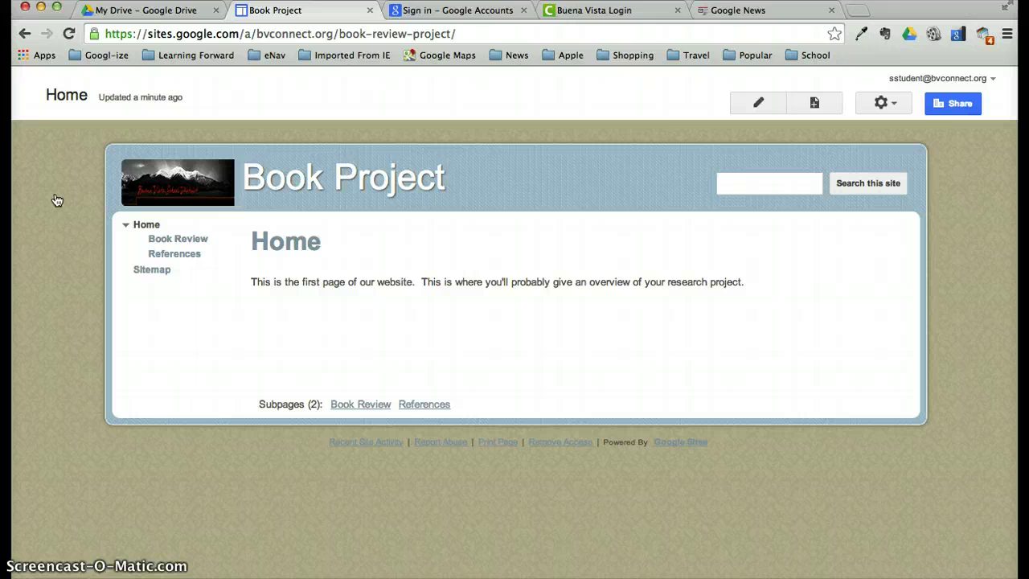
pyautogui.click(894, 107)
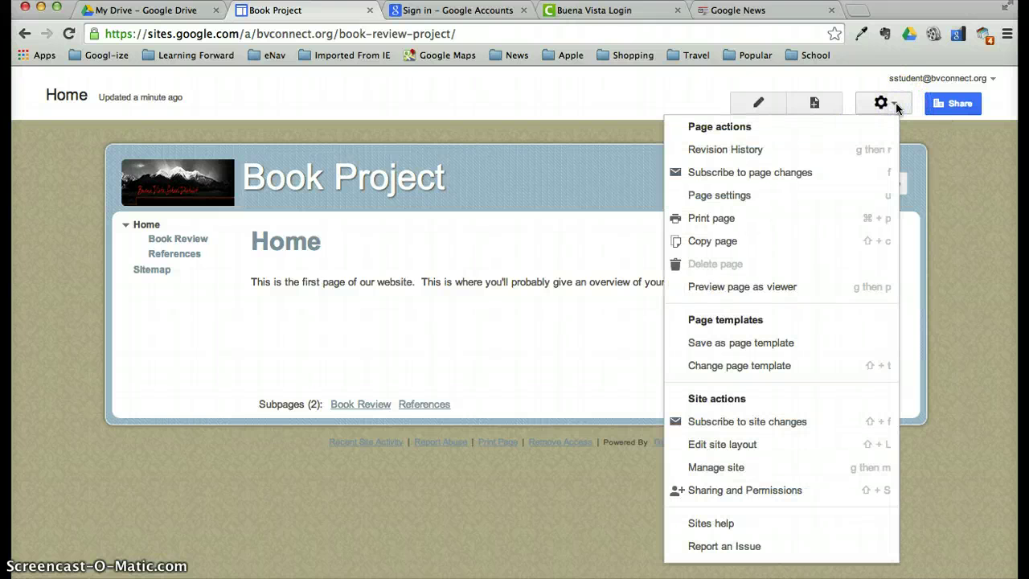
pyautogui.click(717, 447)
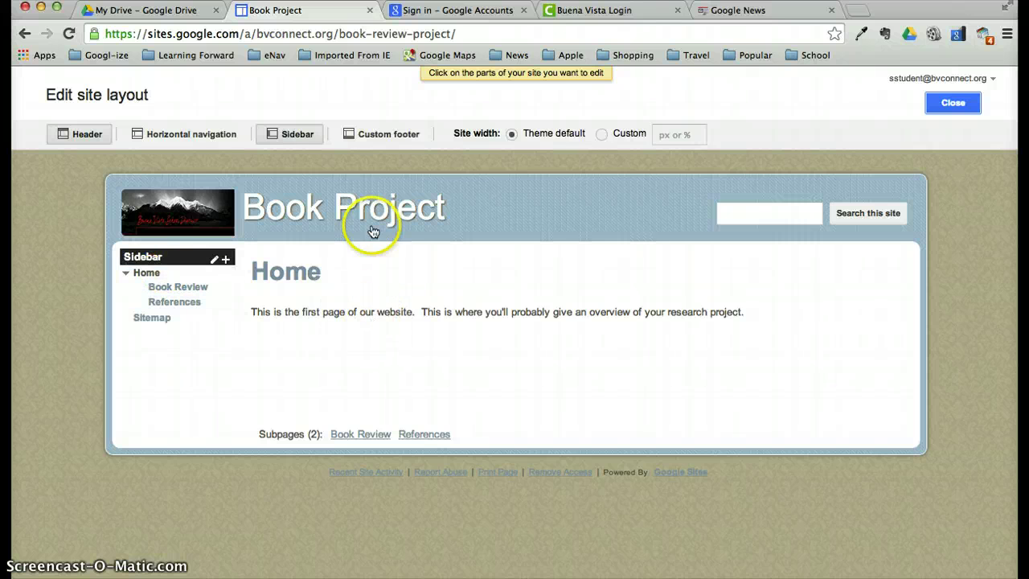
# Set the site header to No logo, keeping the theme-default height.
pyautogui.click(499, 216)
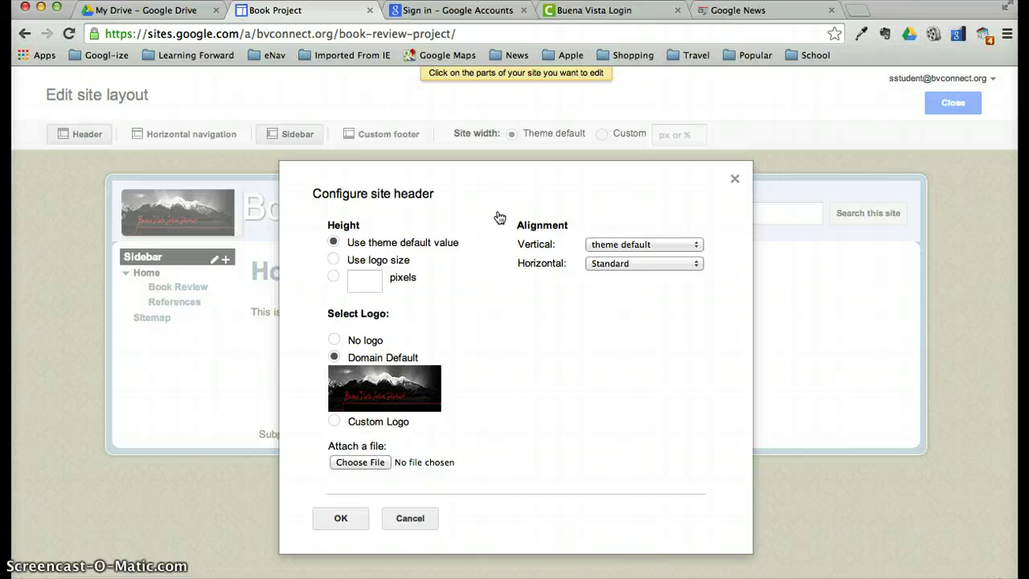
pyautogui.click(411, 234)
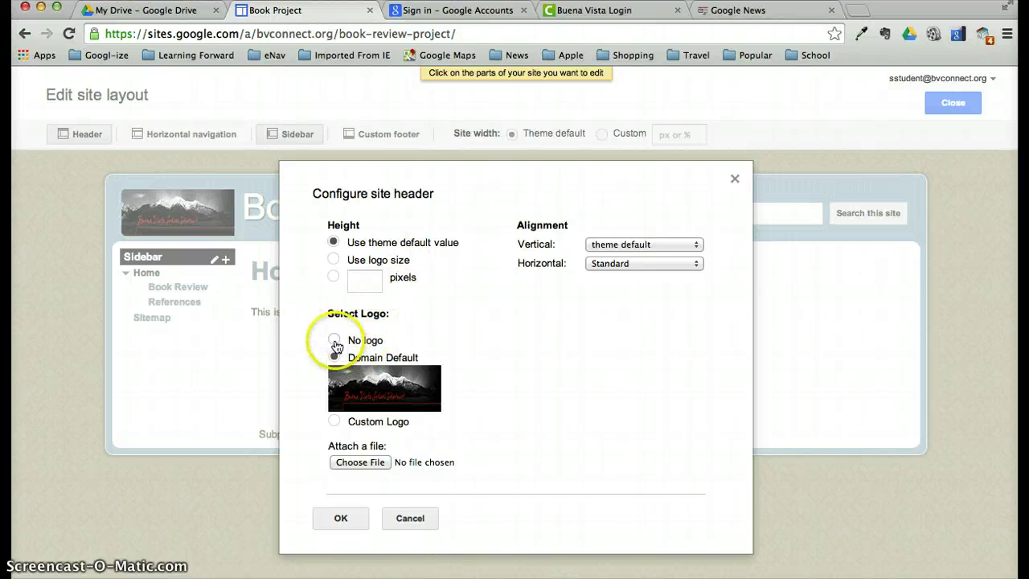
pyautogui.click(336, 343)
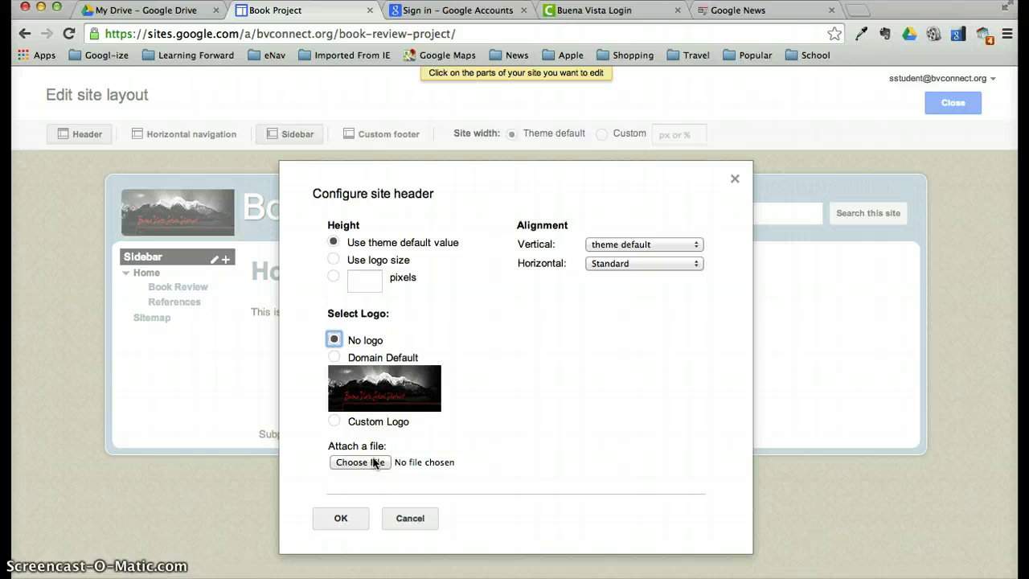
pyautogui.click(341, 517)
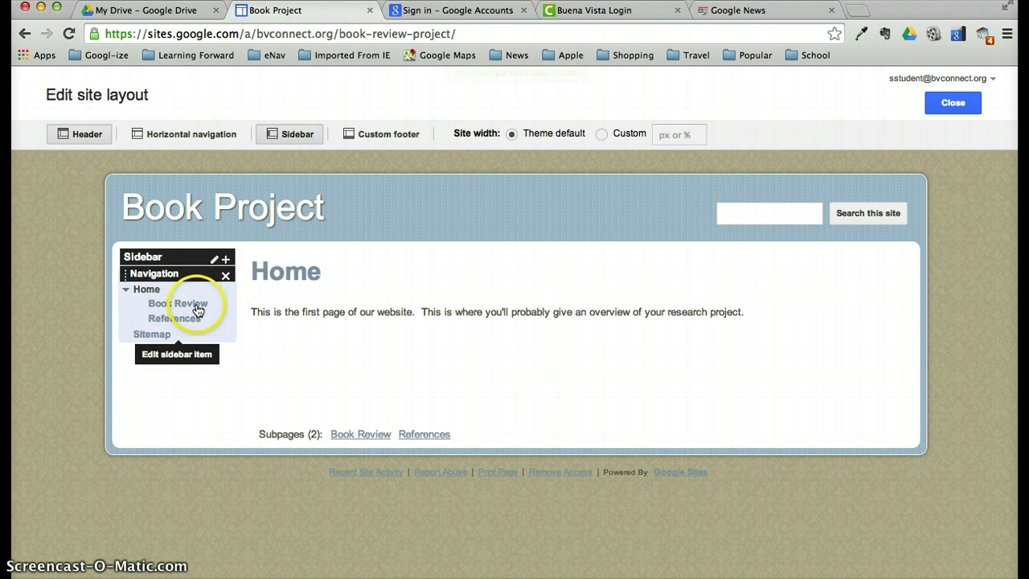
# Check the sidebar navigation settings unchanged and close the layout editor.
pyautogui.click(198, 305)
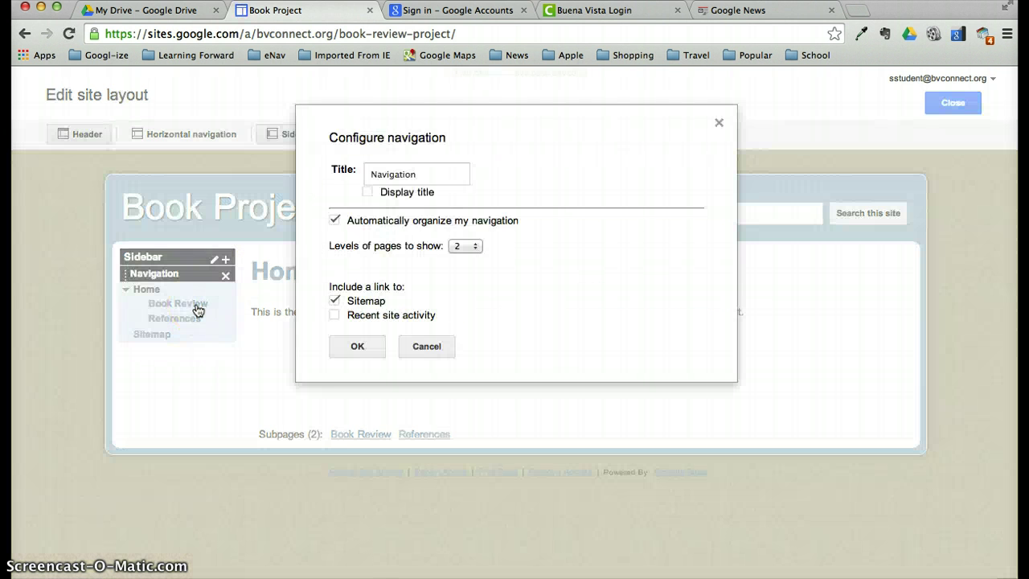
pyautogui.click(718, 124)
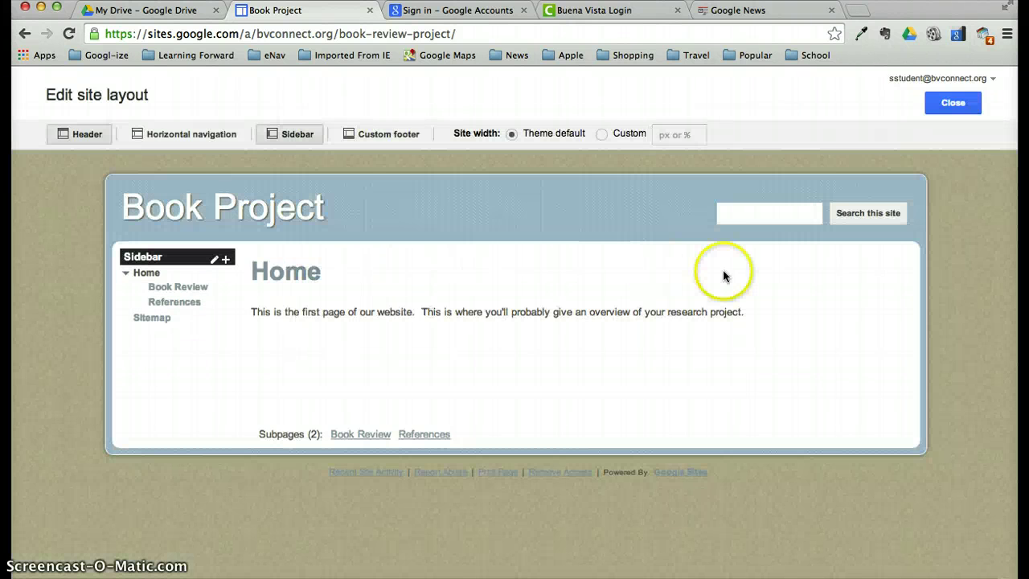
pyautogui.click(943, 103)
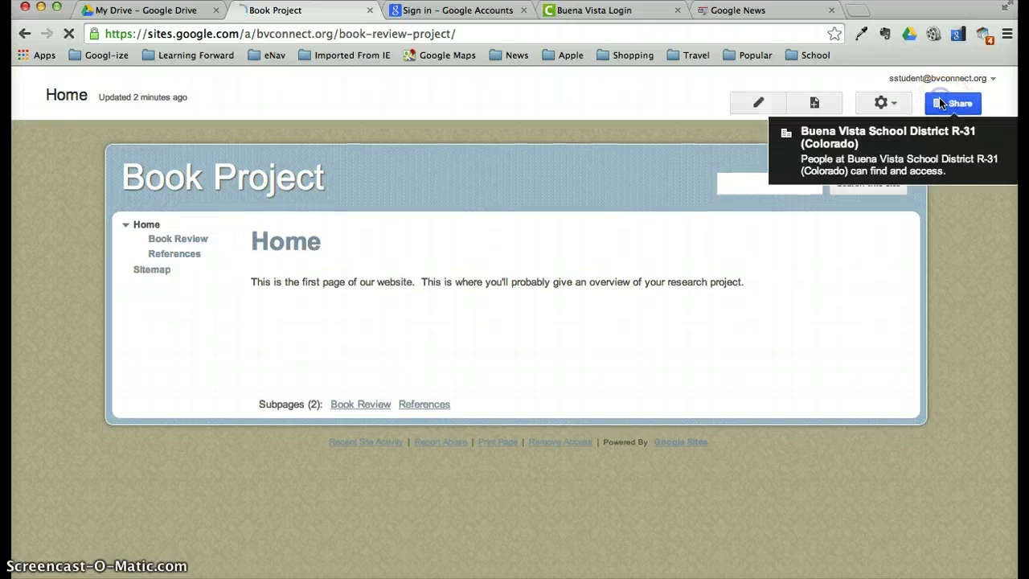
# Open Manage site from the gear menu on the Book Project home page.
pyautogui.click(939, 97)
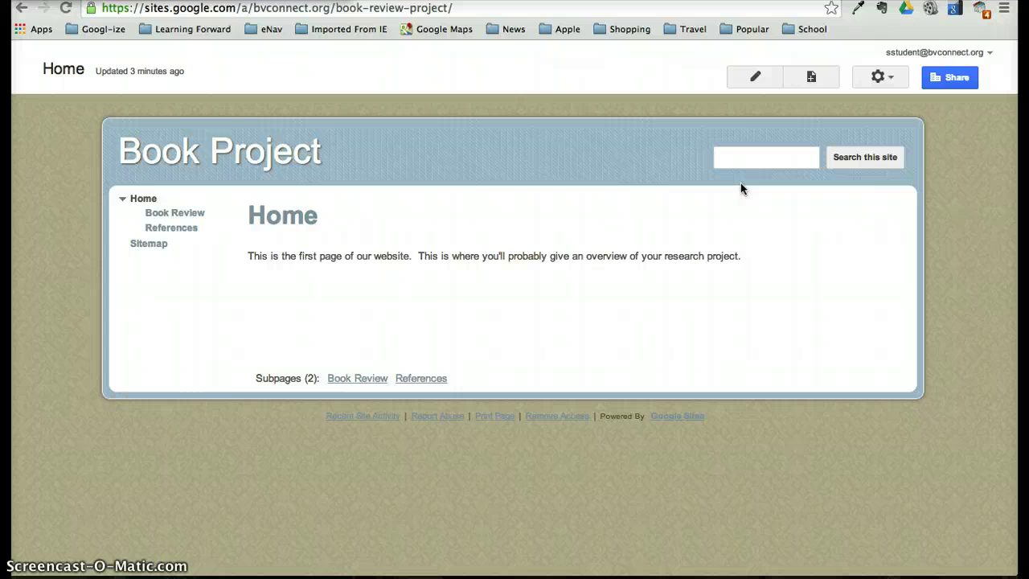
pyautogui.click(890, 78)
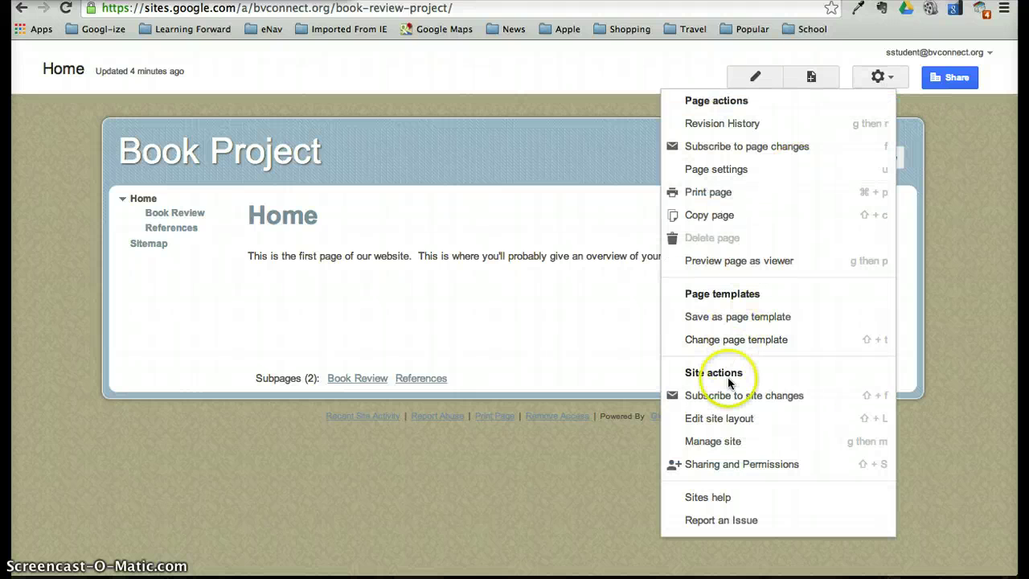
pyautogui.click(712, 443)
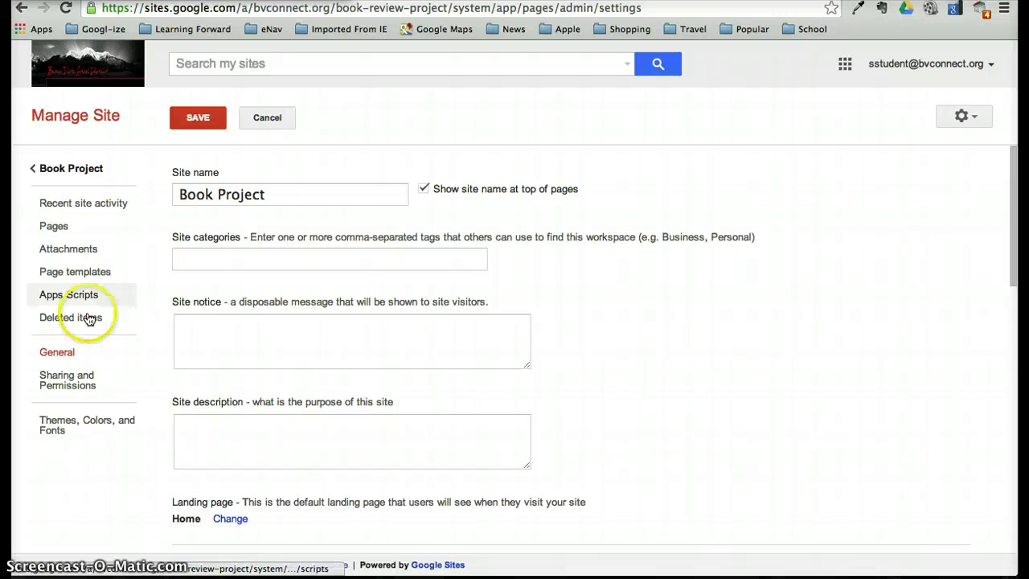
# Uncheck Enable Search under Configure search and save the Book Project general settings.
pyautogui.scroll(-2, 282, 367)
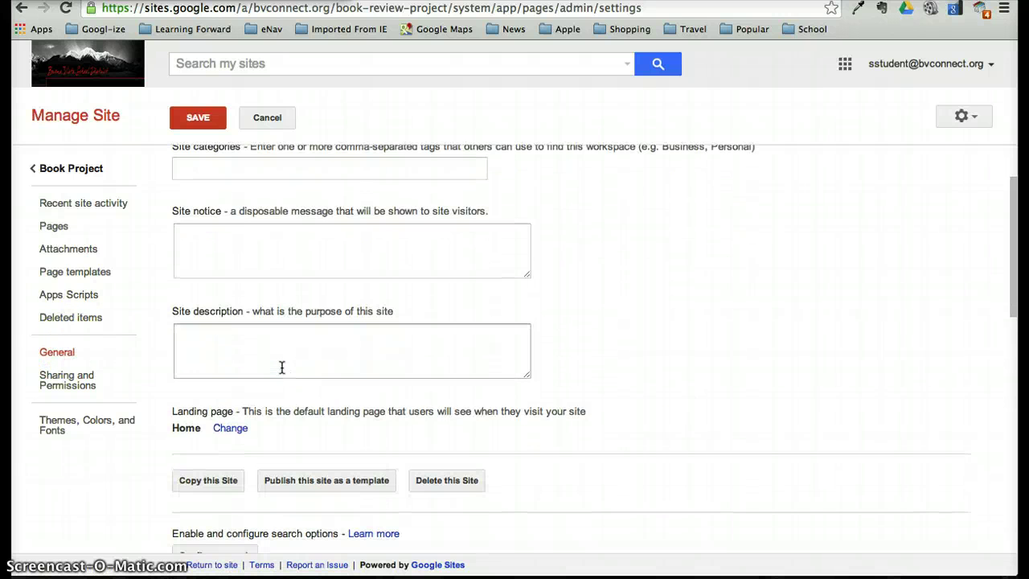
pyautogui.scroll(-5, 282, 367)
pyautogui.click(182, 341)
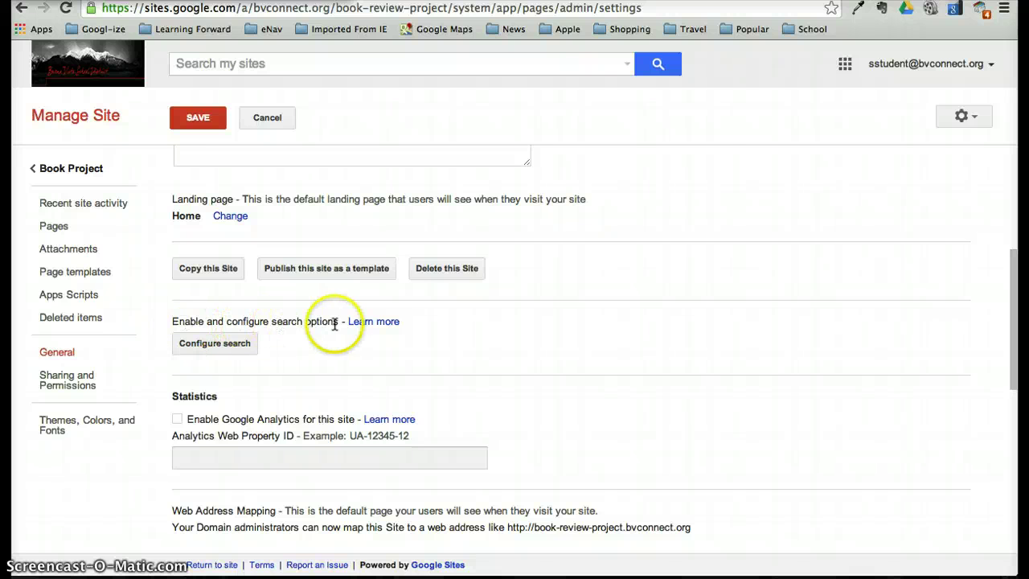
pyautogui.click(231, 341)
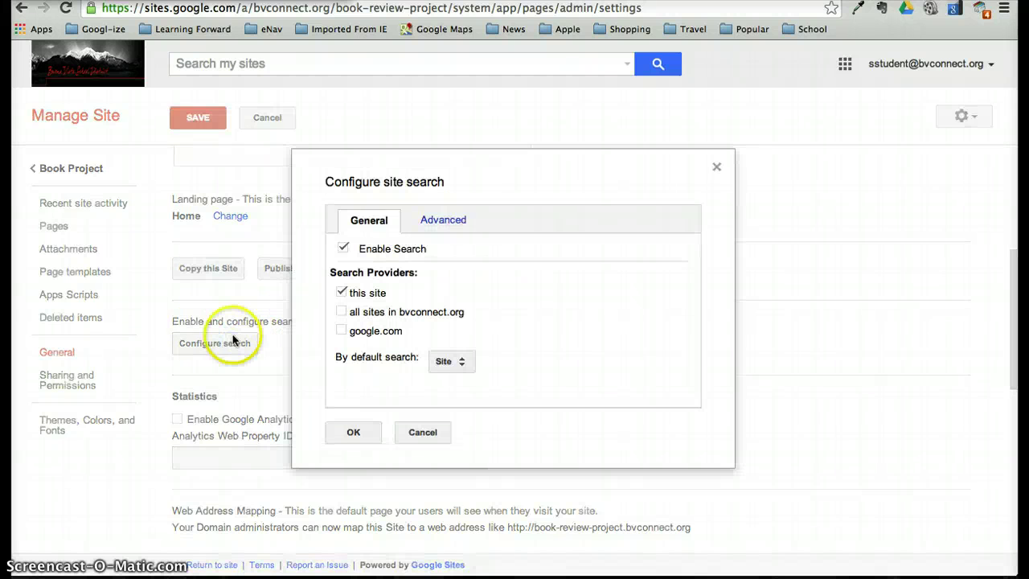
pyautogui.click(342, 249)
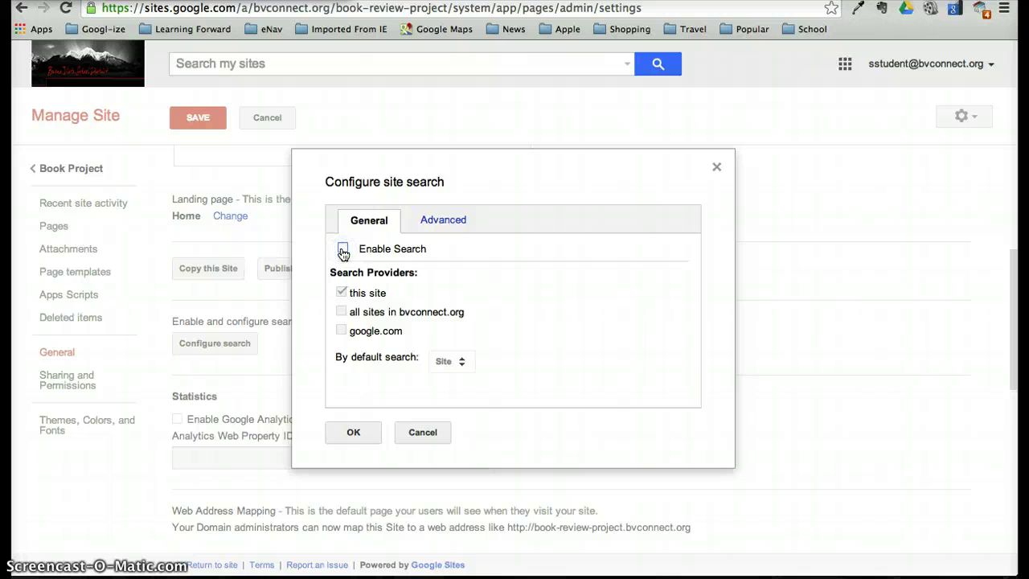
pyautogui.click(347, 434)
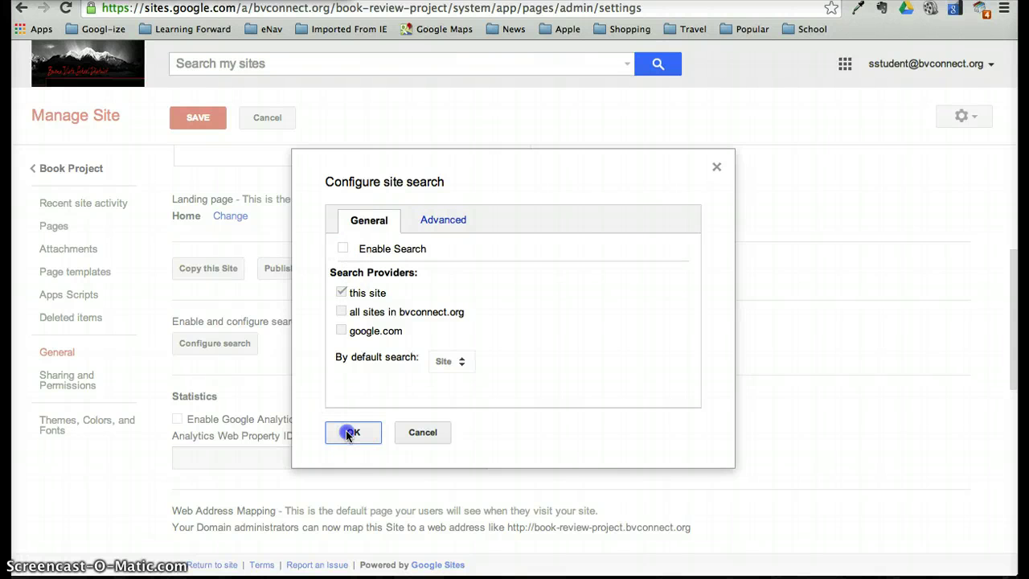
pyautogui.click(202, 117)
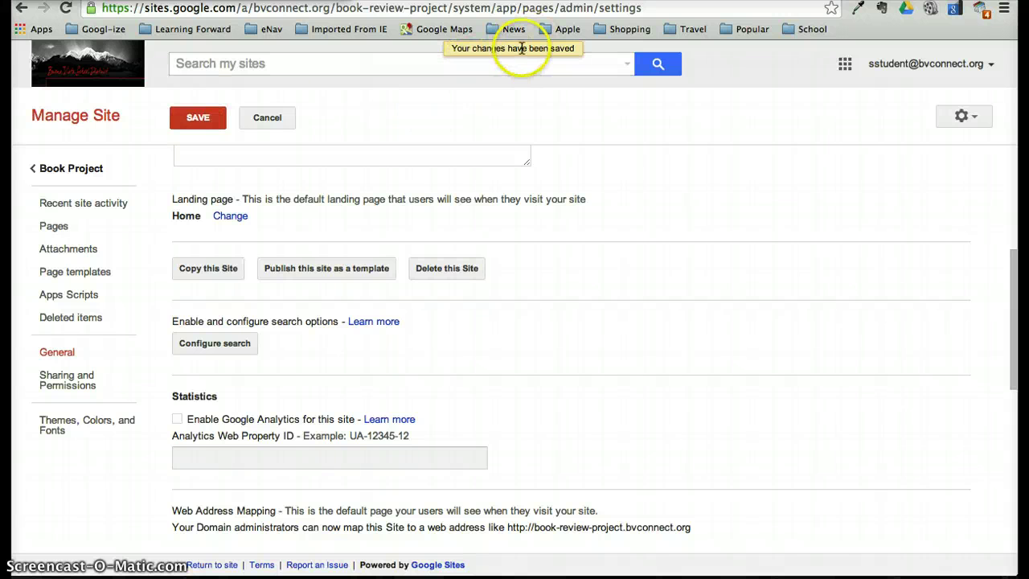
# Go back to Book Project, edit the Home page and open the Insert menu.
pyautogui.click(48, 173)
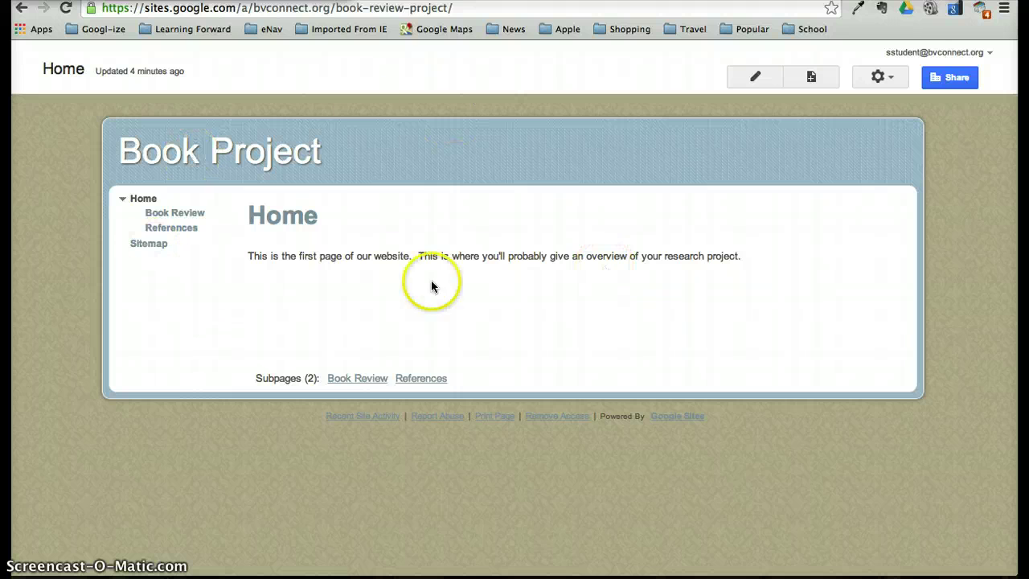
pyautogui.click(752, 80)
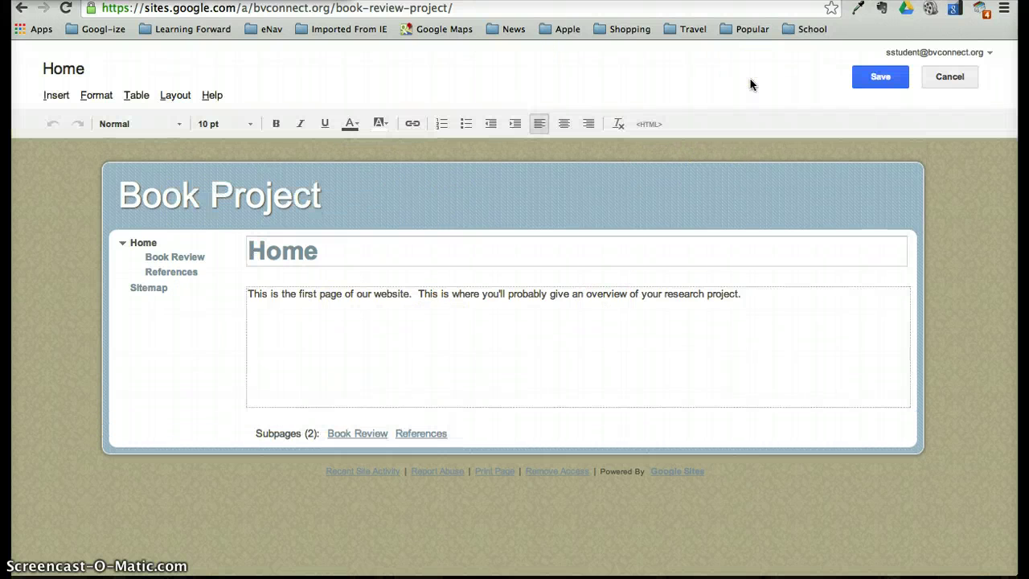
pyautogui.click(53, 97)
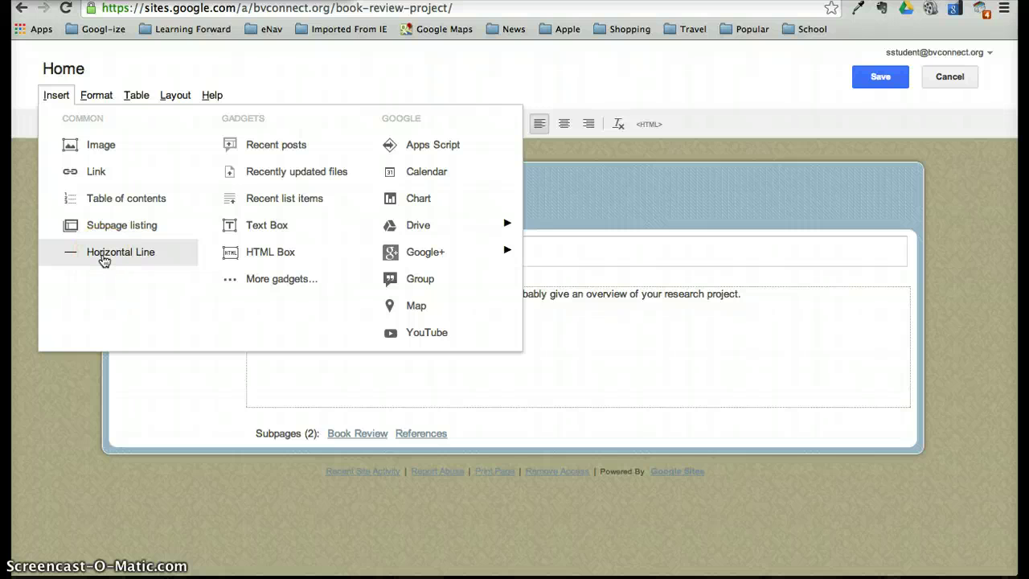
# Browse the Insert, Layout, Table and Format menus without changing anything.
pyautogui.click(164, 296)
pyautogui.click(359, 93)
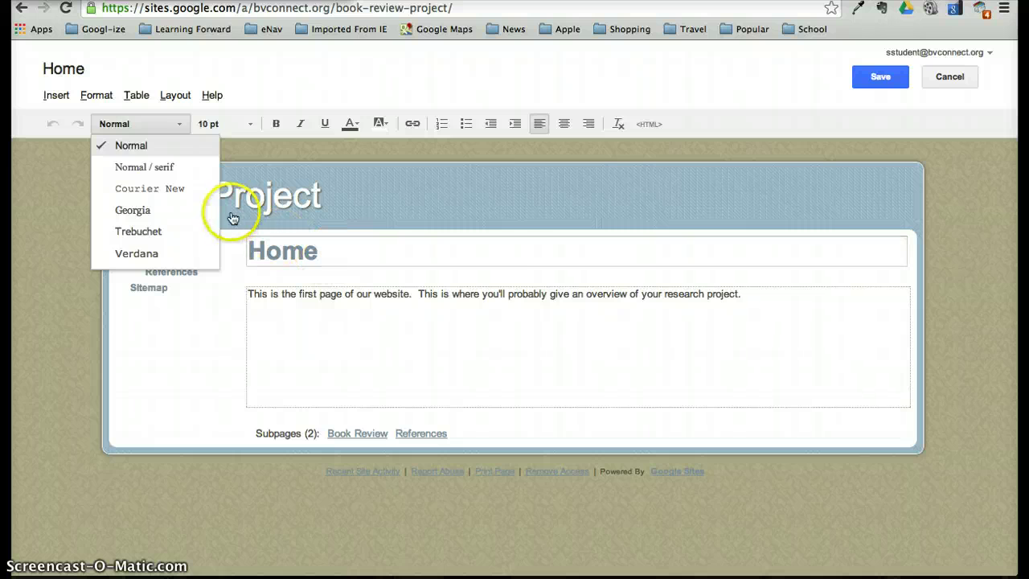
pyautogui.click(58, 96)
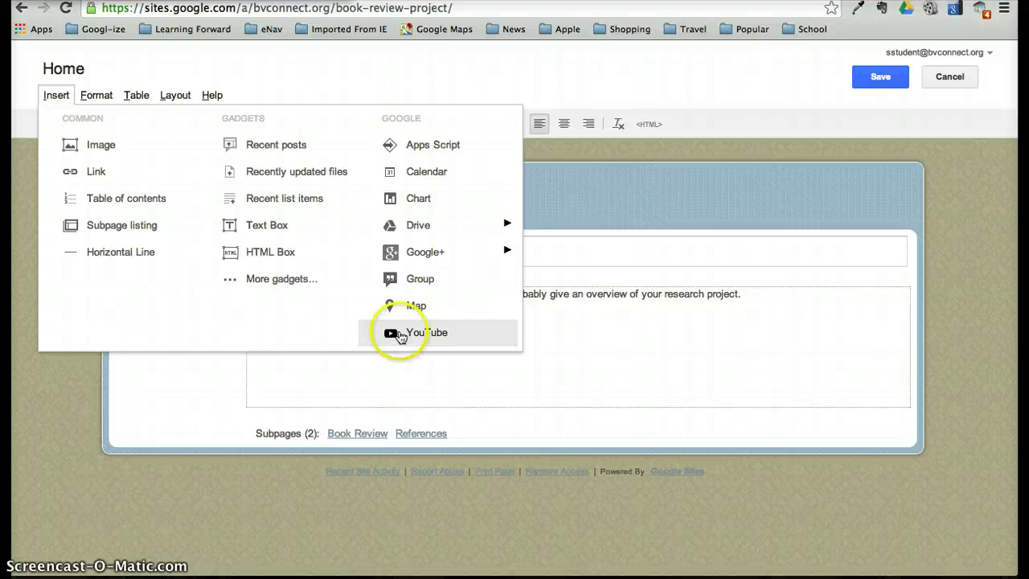
pyautogui.click(64, 389)
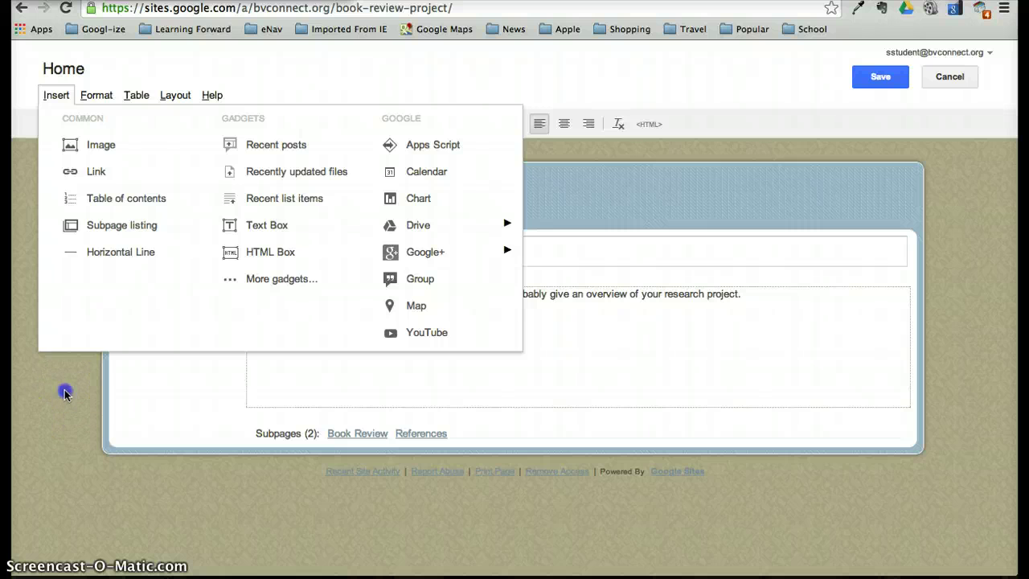
pyautogui.click(172, 96)
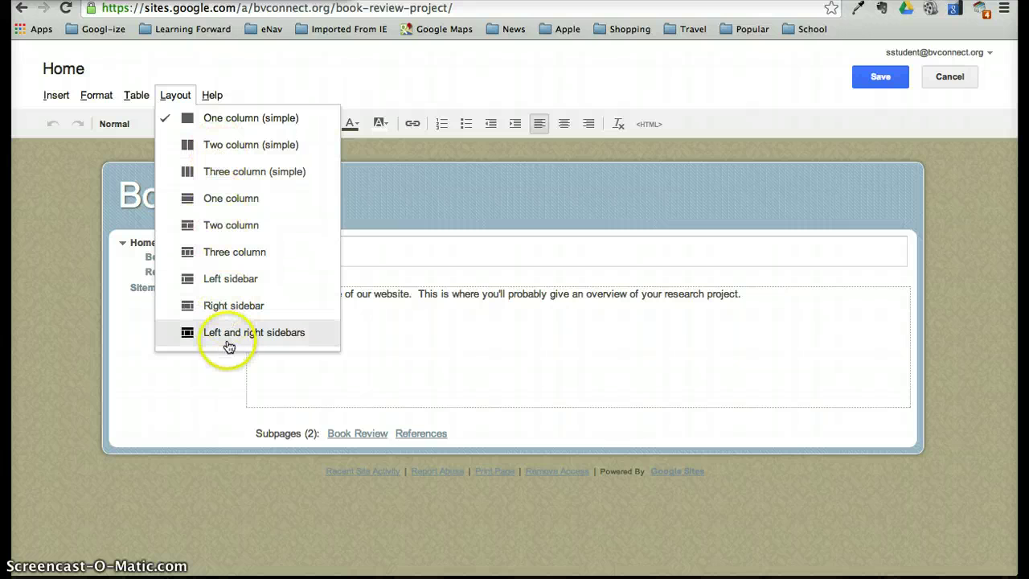
pyautogui.click(64, 182)
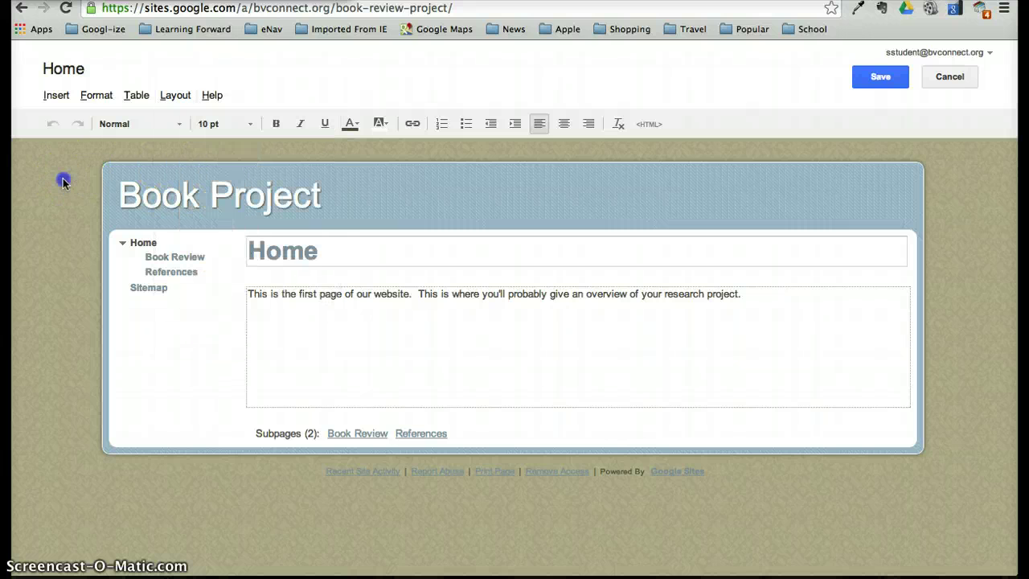
pyautogui.click(137, 95)
pyautogui.click(109, 95)
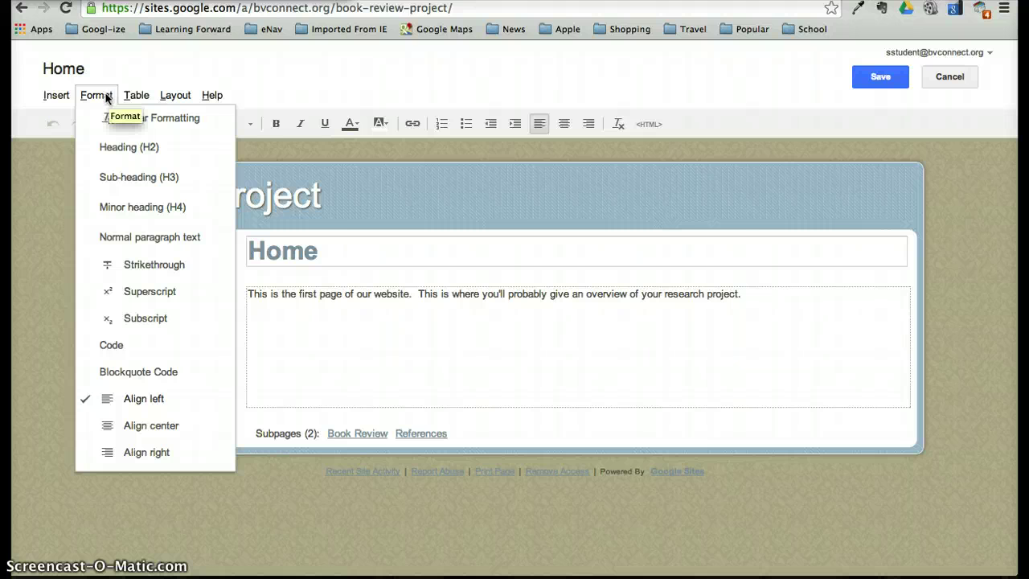
pyautogui.click(36, 224)
# Add a blank line after 'project.' in the Home page body text.
pyautogui.click(496, 400)
pyautogui.click(452, 290)
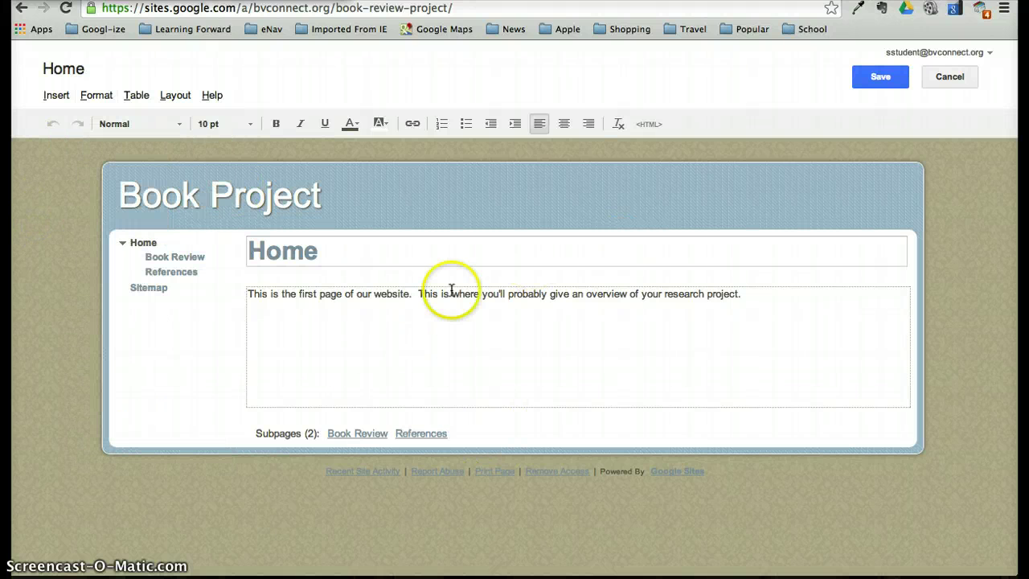
pyautogui.click(314, 408)
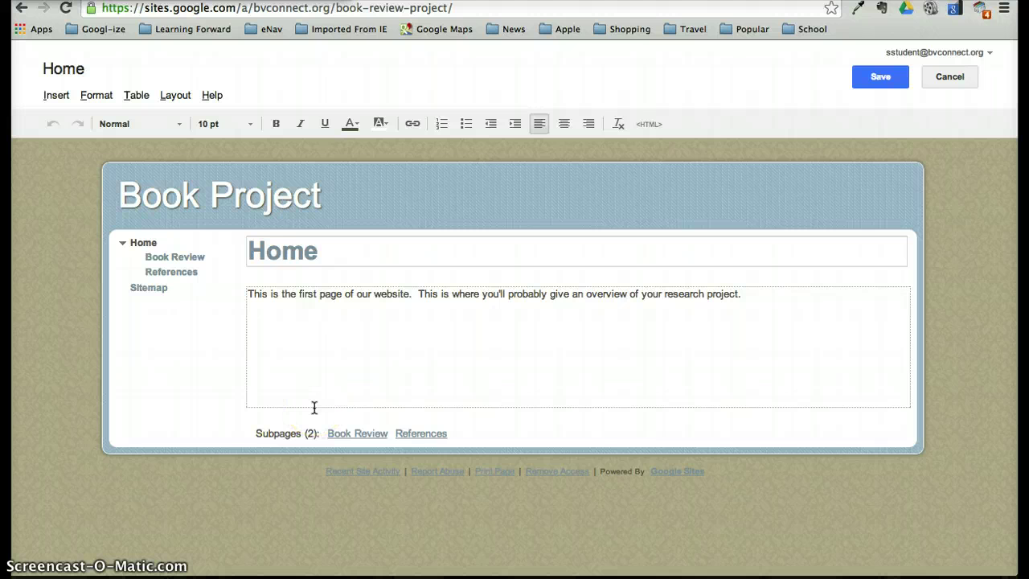
pyautogui.click(763, 294)
pyautogui.press('Return')
# Cancel the Insert > Image dialog and save the Home page with no image.
pyautogui.click(58, 96)
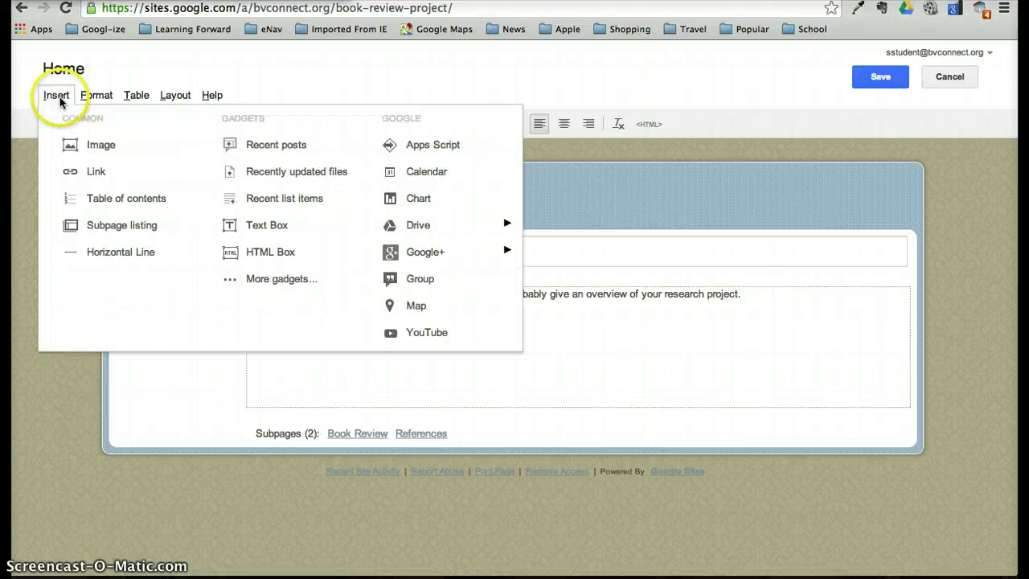
pyautogui.click(88, 149)
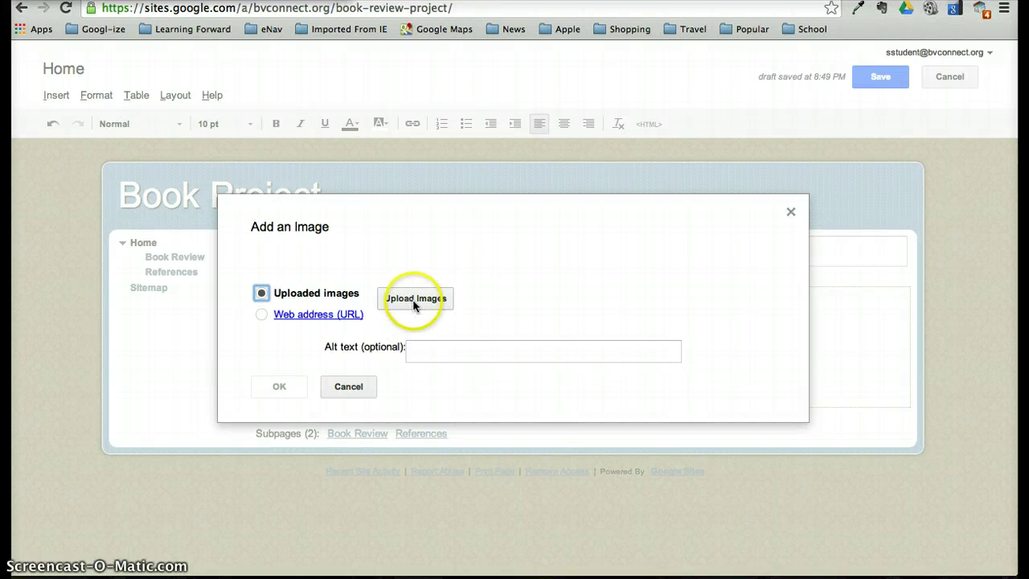
pyautogui.click(349, 388)
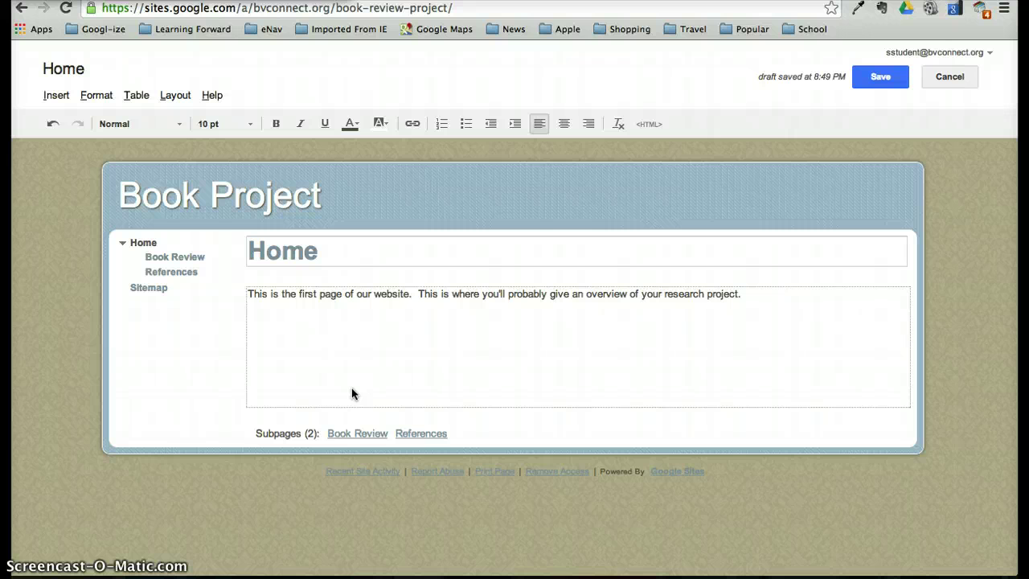
pyautogui.click(870, 82)
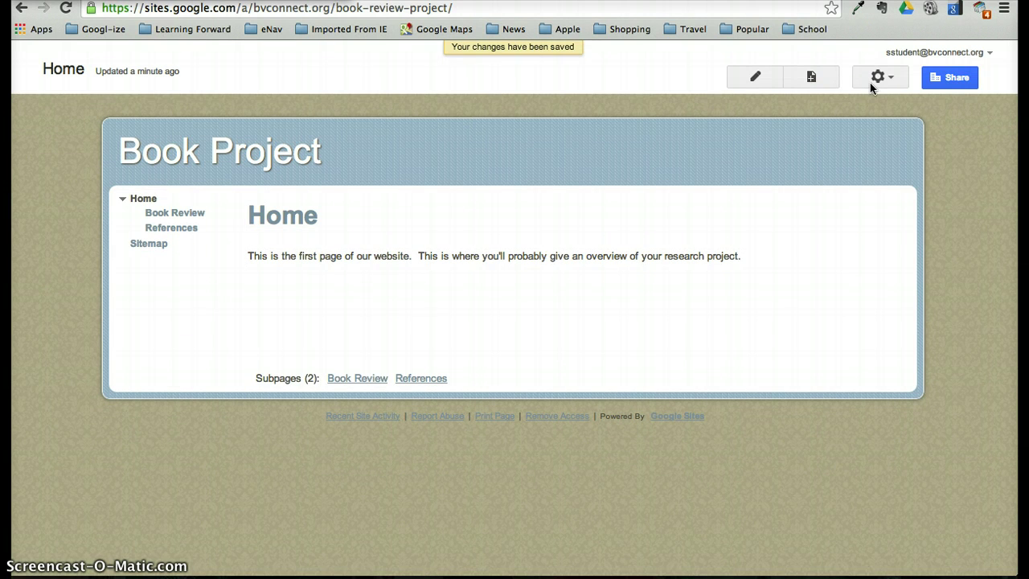
# Share the site with three organisation contacts chosen from autocomplete, Can edit, and send invitations.
pyautogui.click(943, 78)
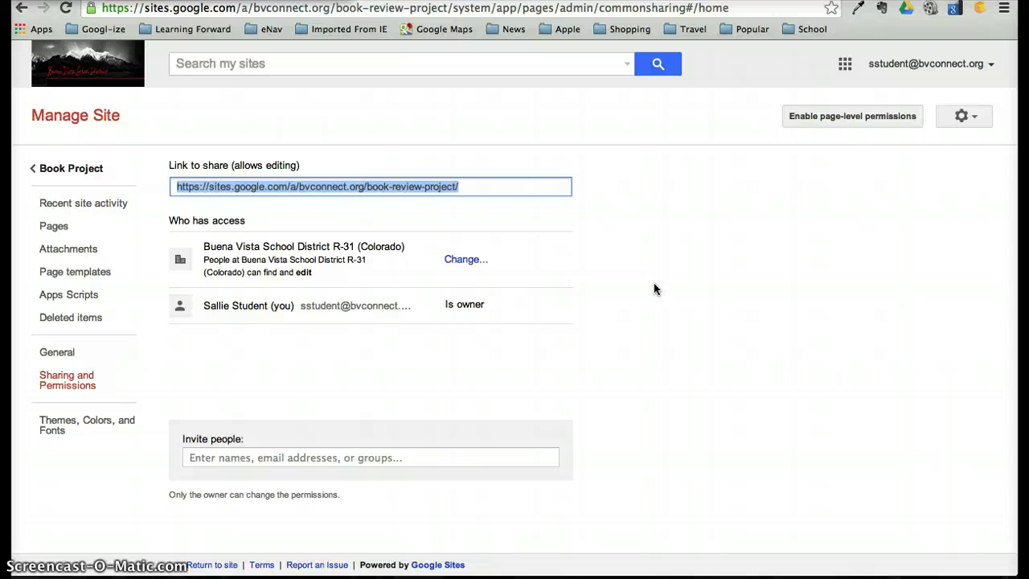
pyautogui.click(209, 454)
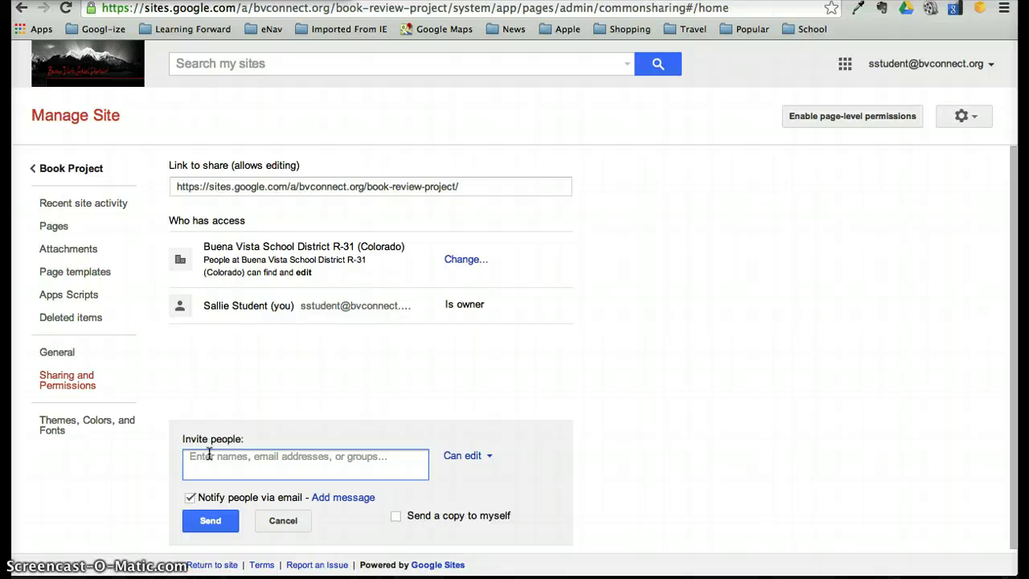
pyautogui.write('carrie')
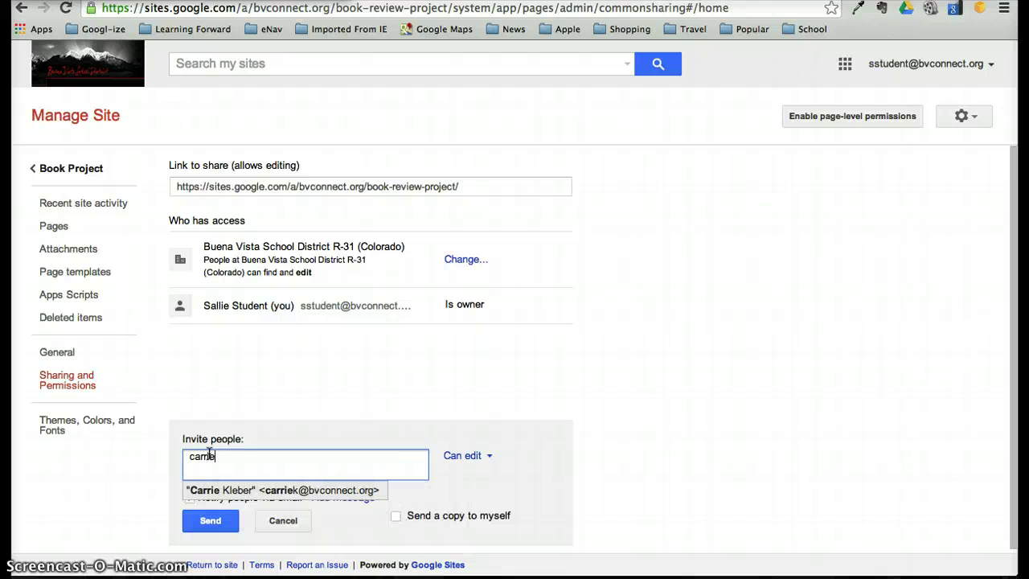
pyautogui.click(214, 491)
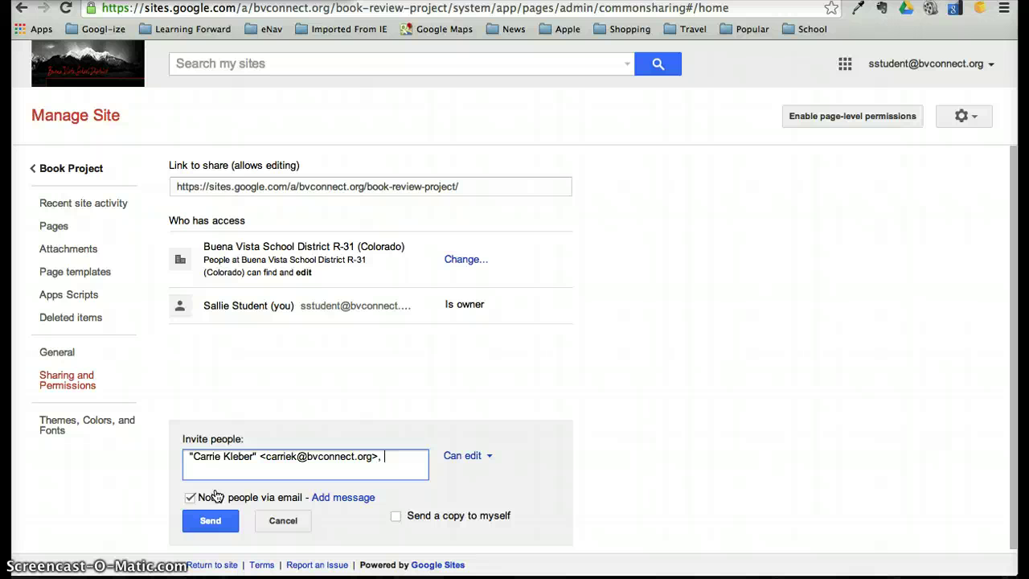
pyautogui.write('sroth')
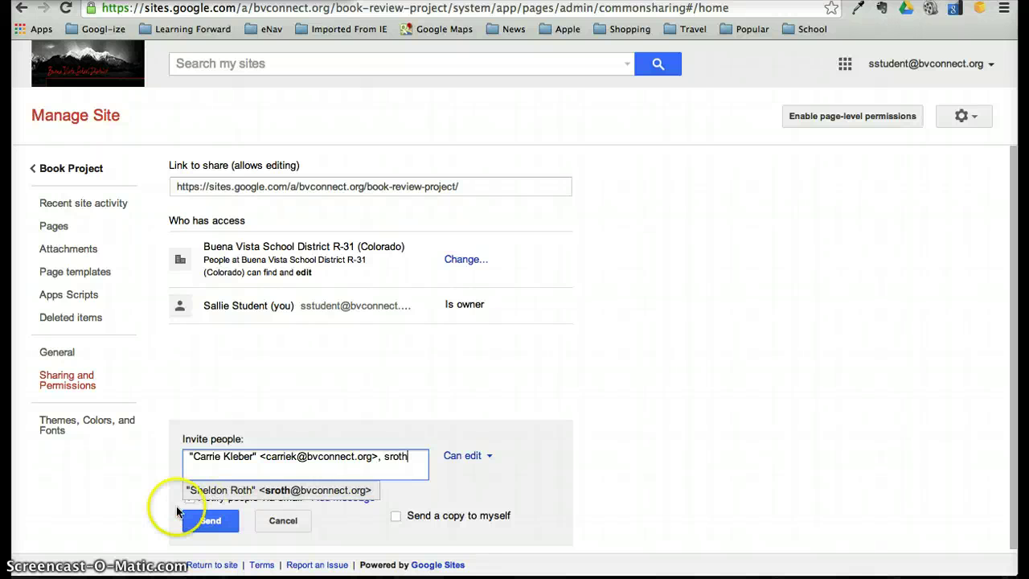
pyautogui.click(229, 490)
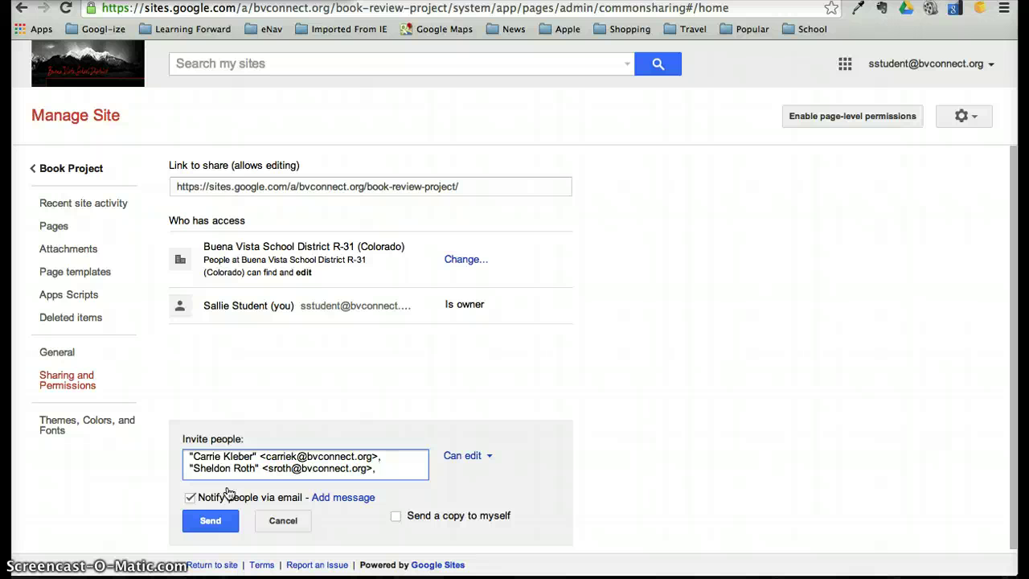
pyautogui.write('j')
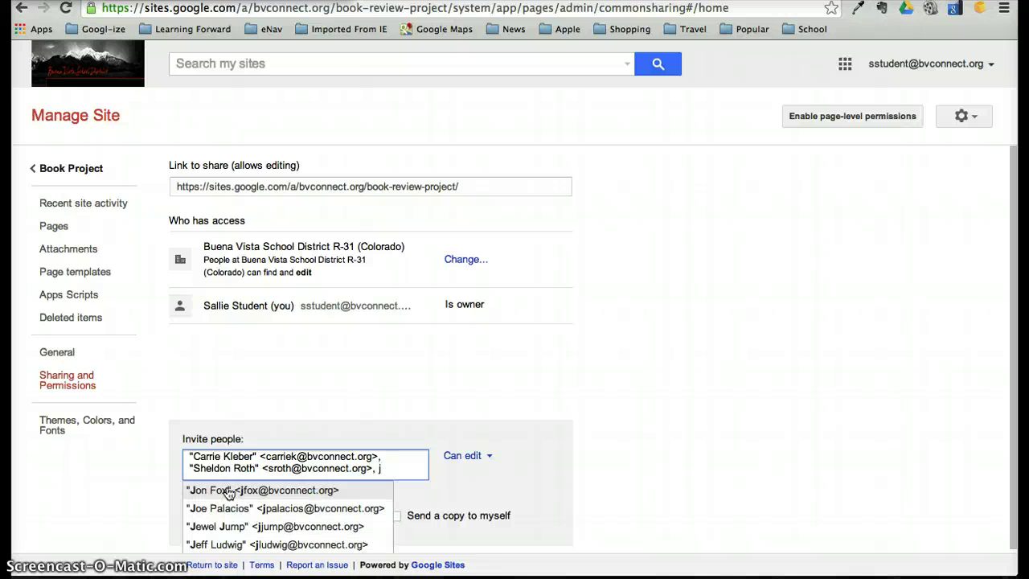
pyautogui.write('ya')
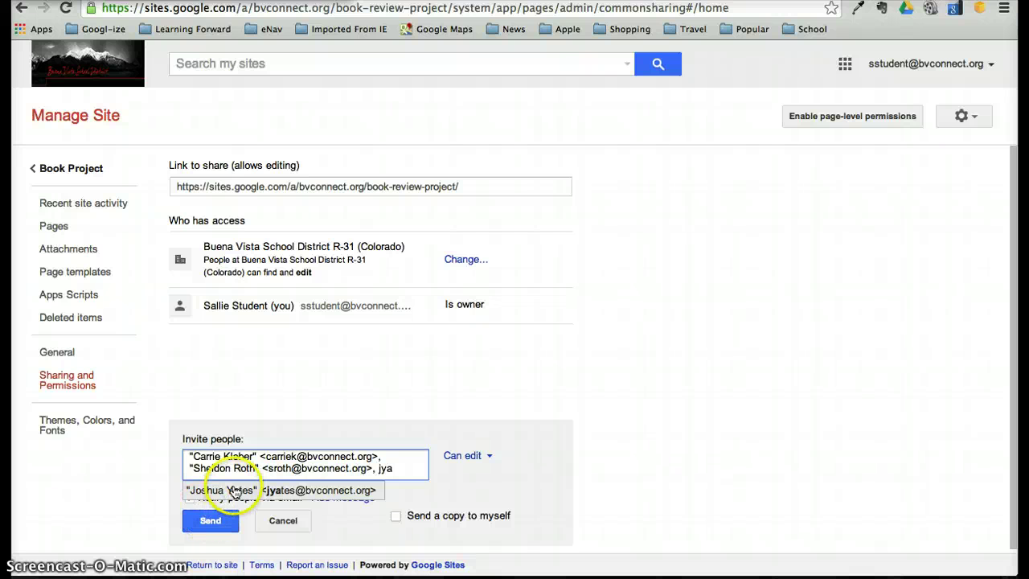
pyautogui.click(235, 491)
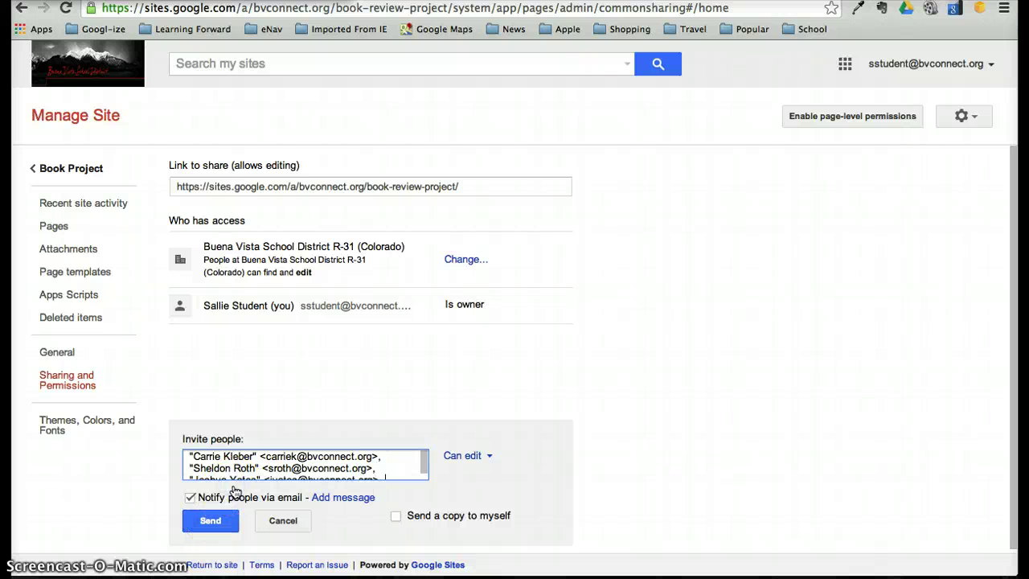
pyautogui.click(198, 520)
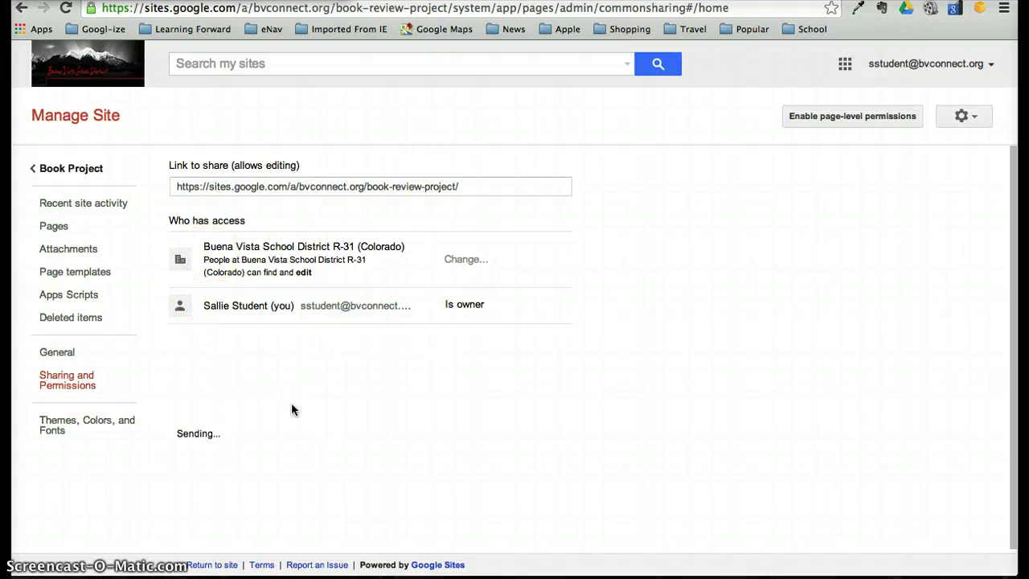
# Change the first collaborator to Can view, save changes, and return to Book Project.
pyautogui.scroll(-1, 250, 353)
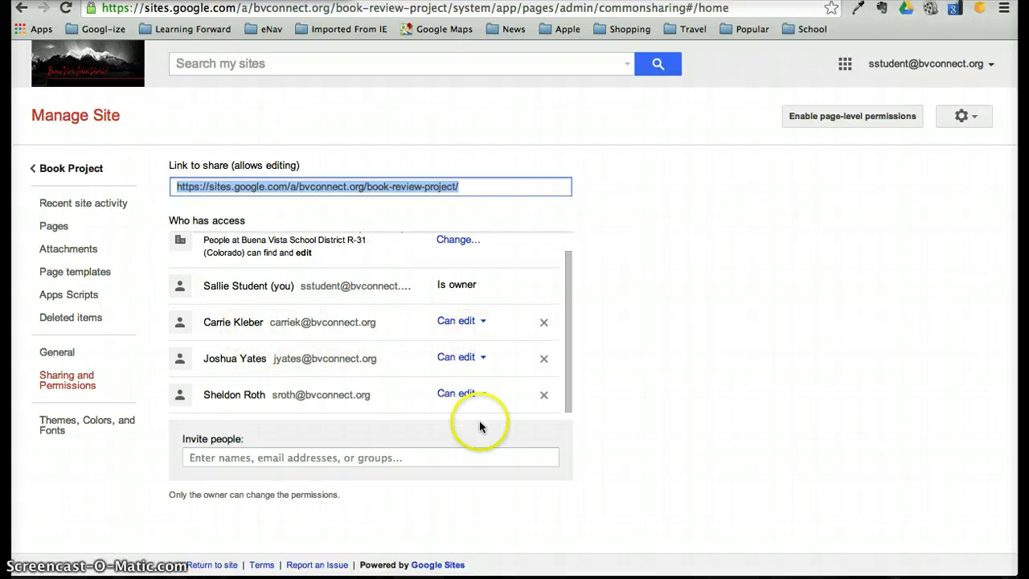
pyautogui.click(484, 323)
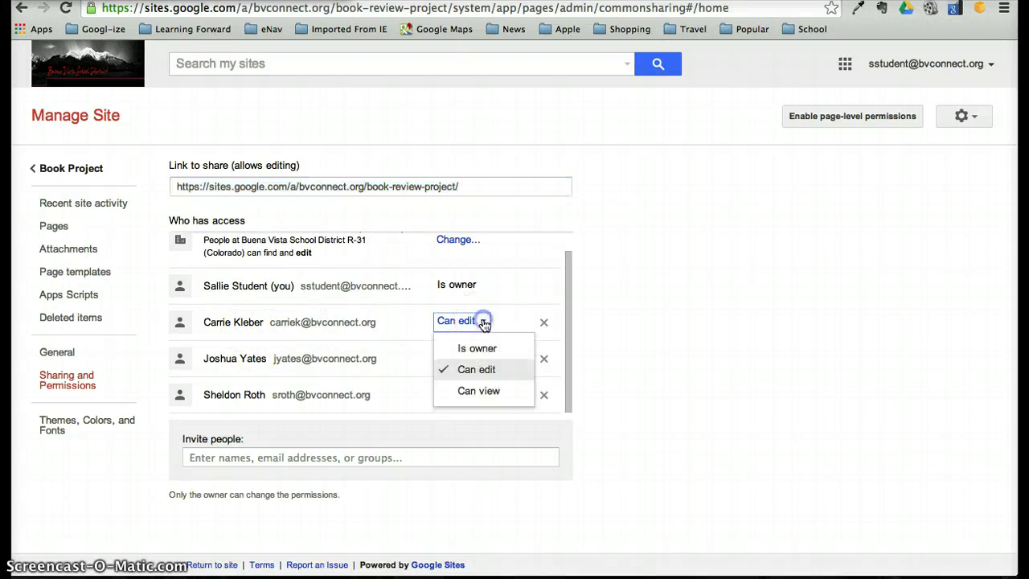
pyautogui.click(483, 391)
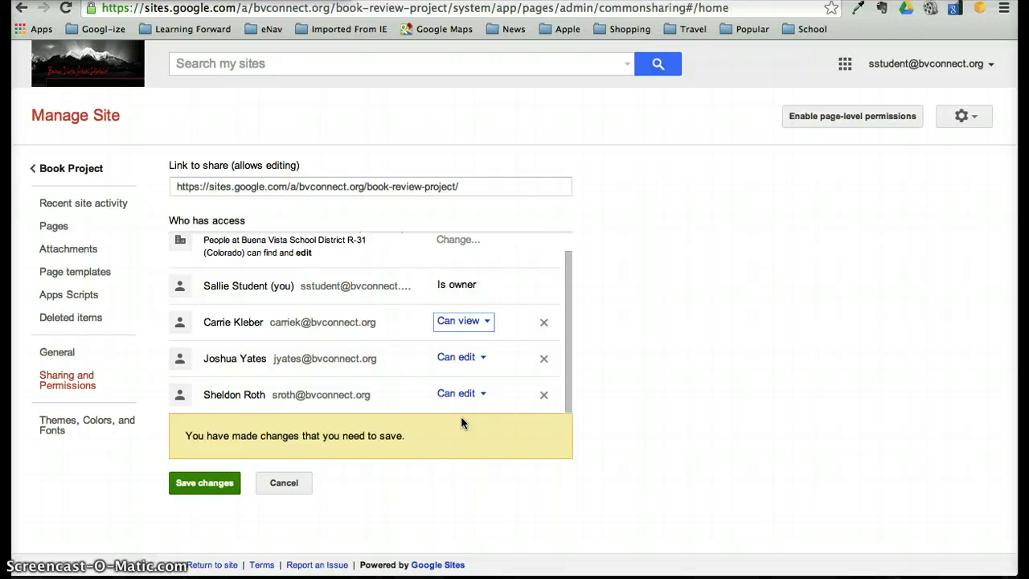
pyautogui.click(402, 434)
pyautogui.click(201, 480)
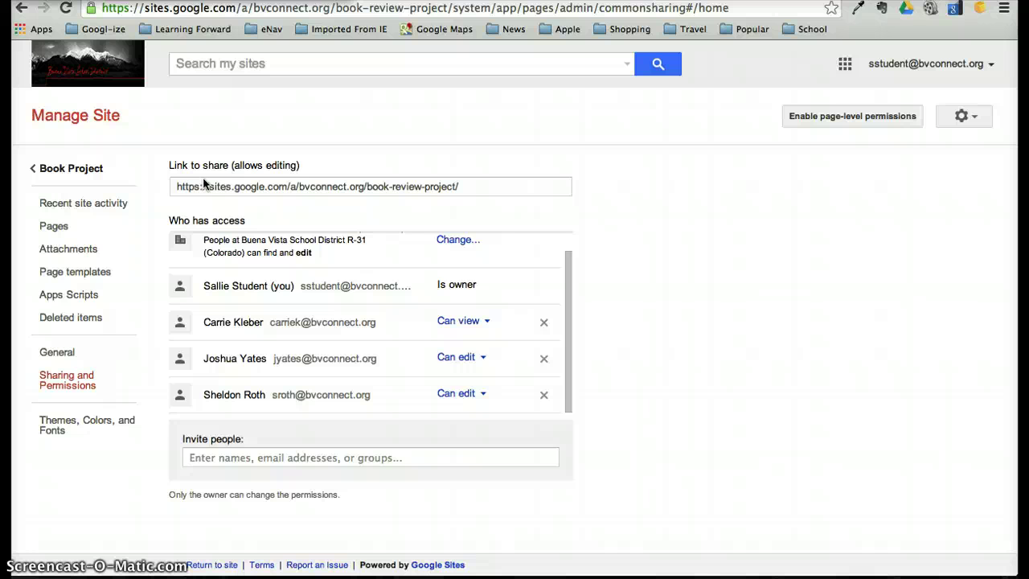
pyautogui.click(72, 171)
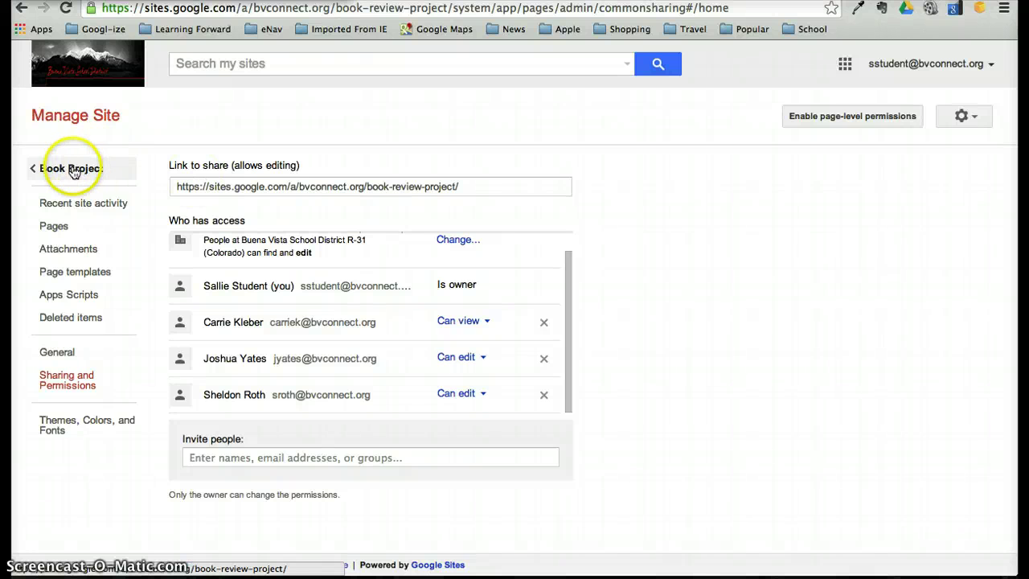